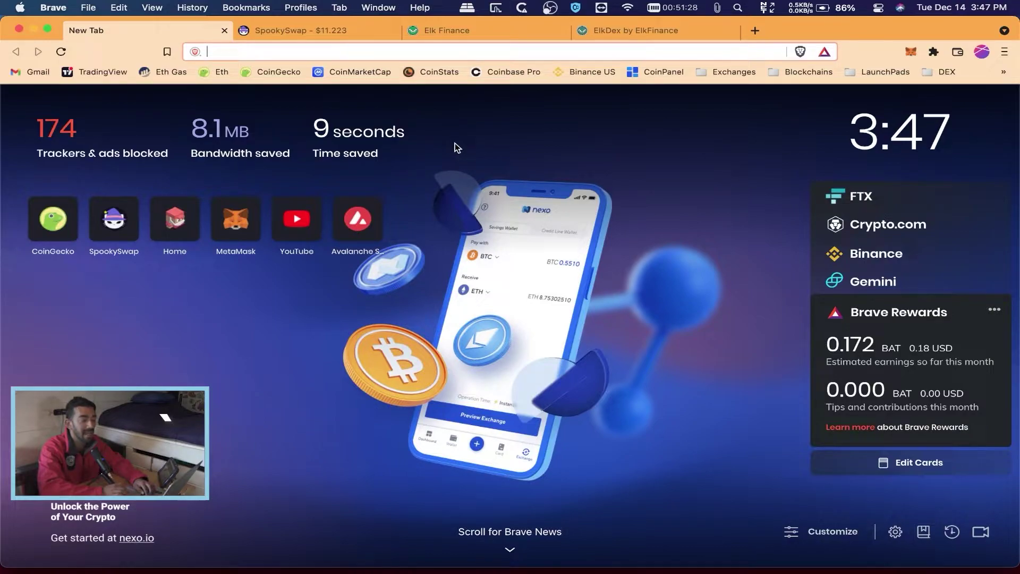
# Open MetaMask and confirm it stays on Avalanche holding 1 AVAX
pyautogui.click(910, 51)
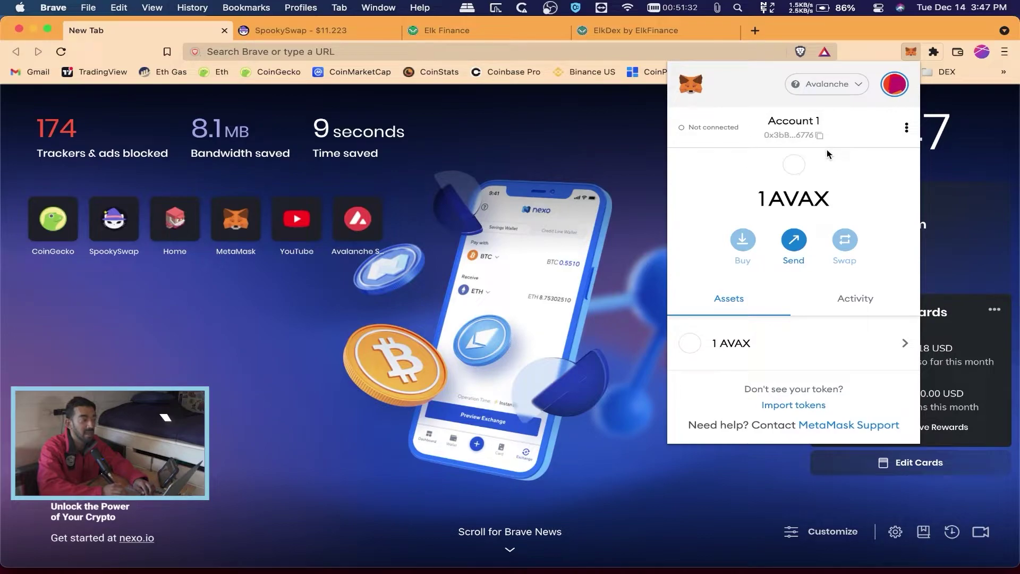
pyautogui.click(840, 91)
pyautogui.click(768, 80)
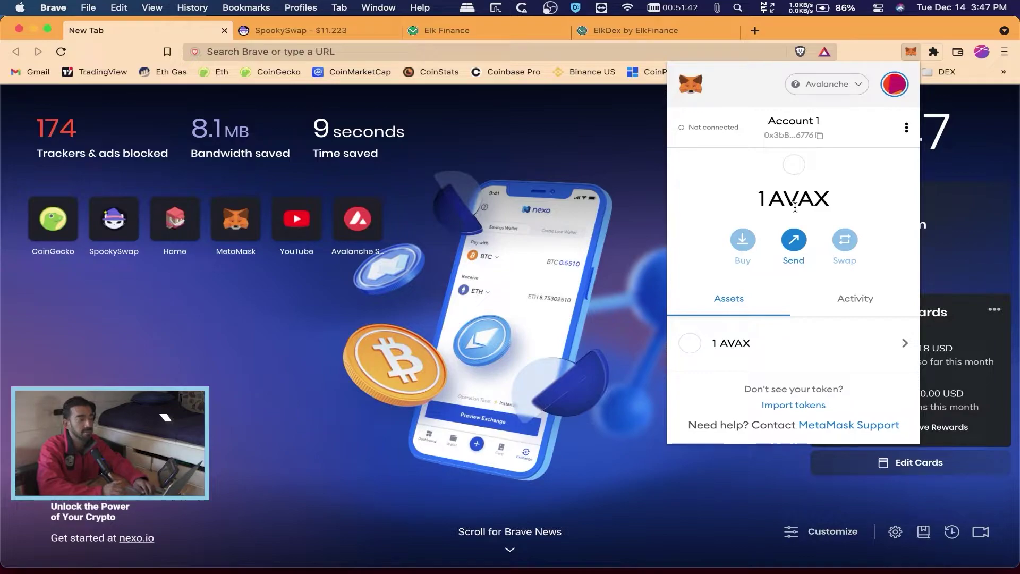
# Switch from the Elk Finance site to the ElkDex swap app at app.elk.finance
pyautogui.click(478, 30)
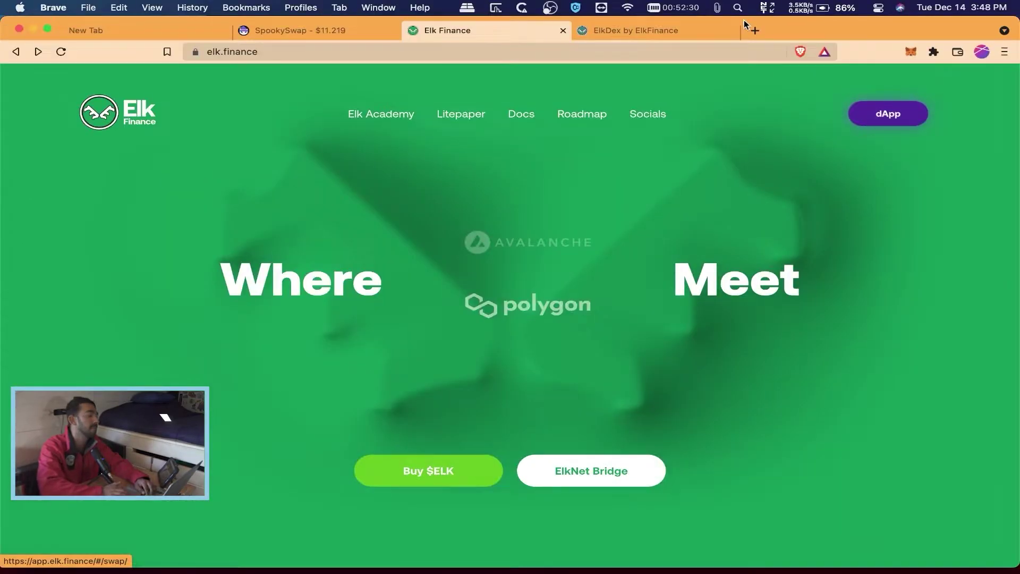
pyautogui.click(627, 30)
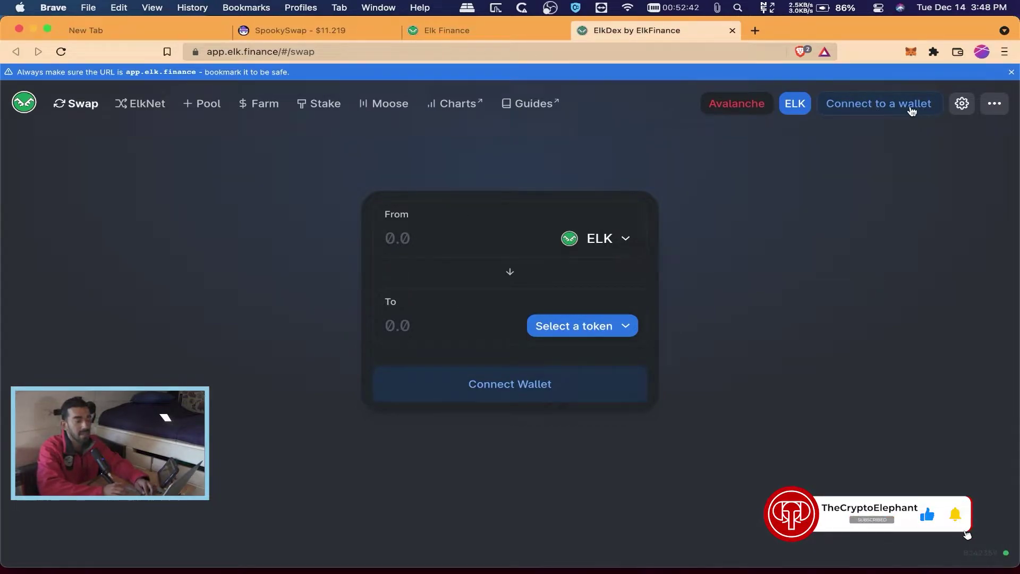
# Connect MetaMask Account 1 to ElkDex, showing 1 AVAX and 0 ELK
pyautogui.click(878, 106)
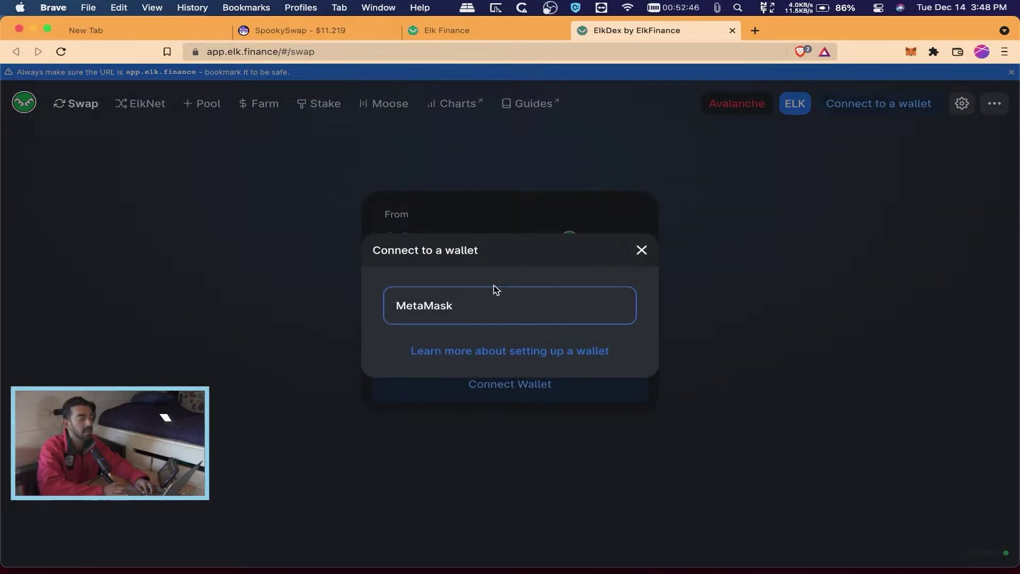
pyautogui.click(436, 306)
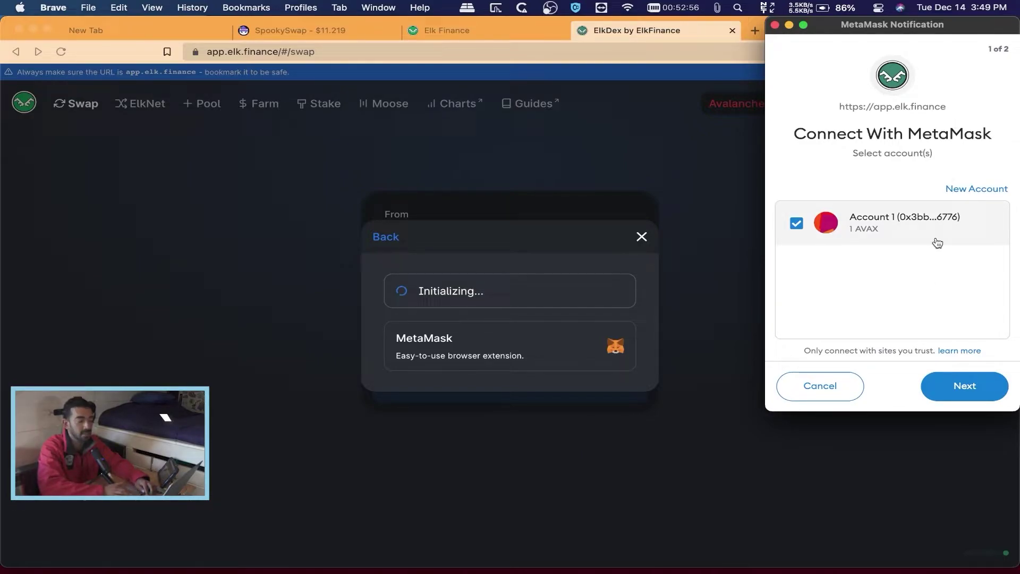
pyautogui.click(957, 383)
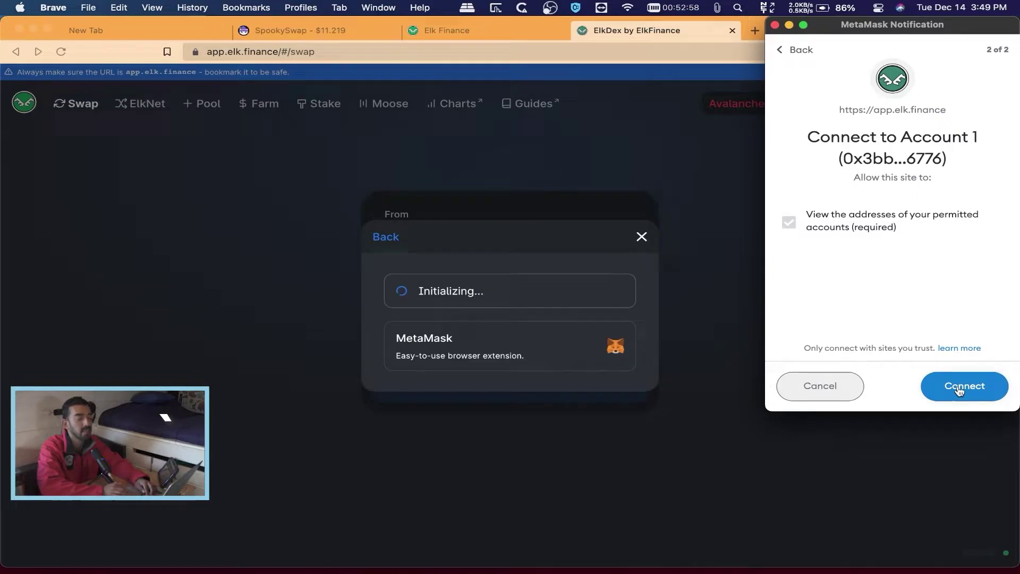
pyautogui.click(965, 386)
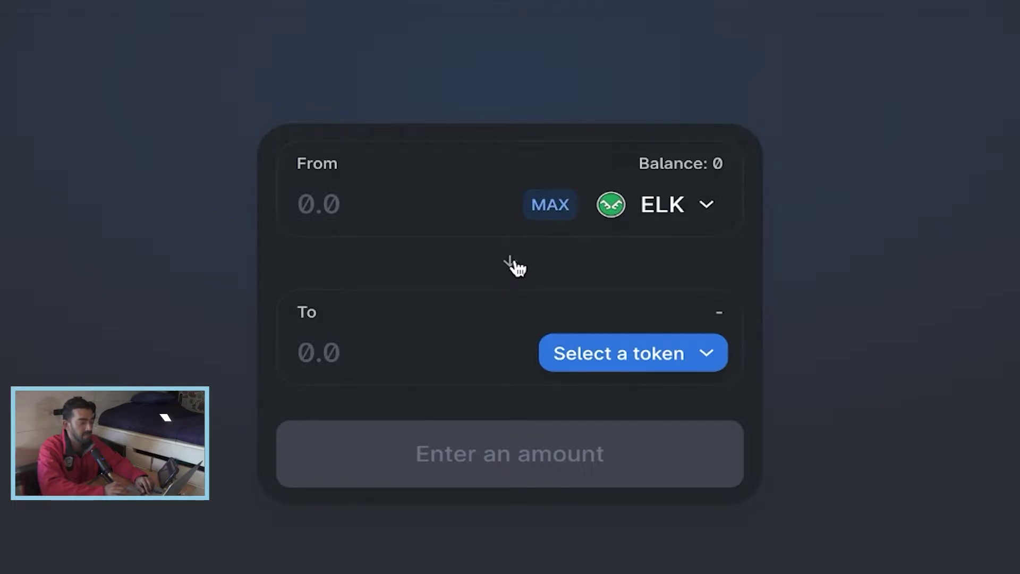
# Set the swap to pay with AVAX and receive ELK
pyautogui.click(510, 266)
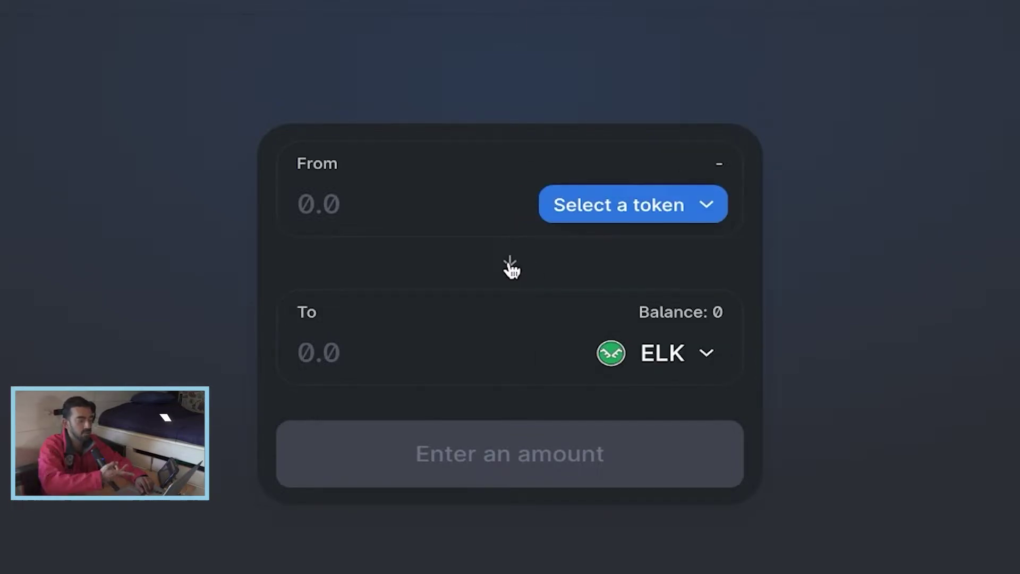
pyautogui.click(511, 268)
pyautogui.click(511, 267)
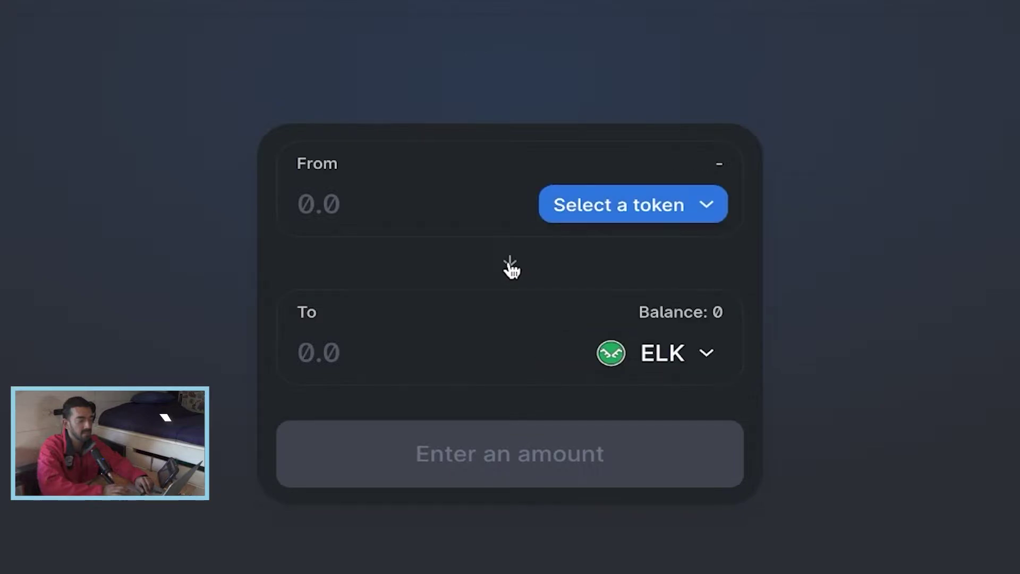
pyautogui.click(633, 216)
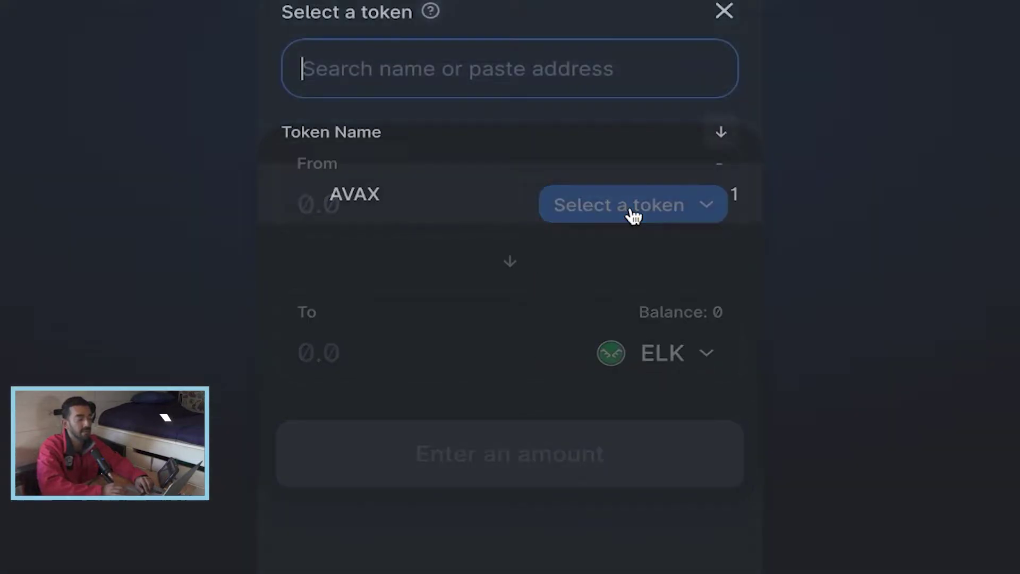
pyautogui.click(488, 183)
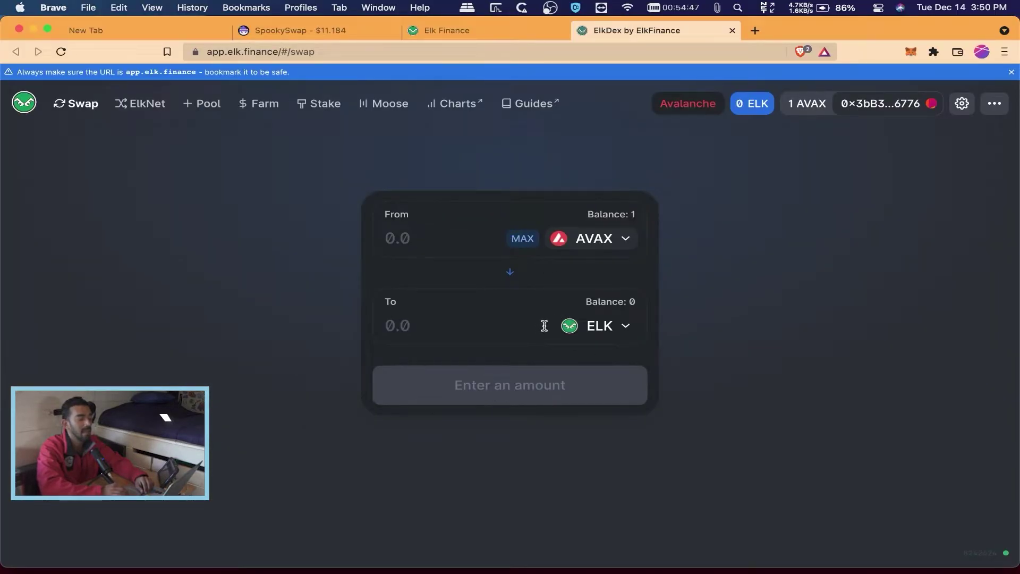
# Enter 0.89 AVAX as the From amount, quoting about 31.5987 ELK
pyautogui.click(521, 238)
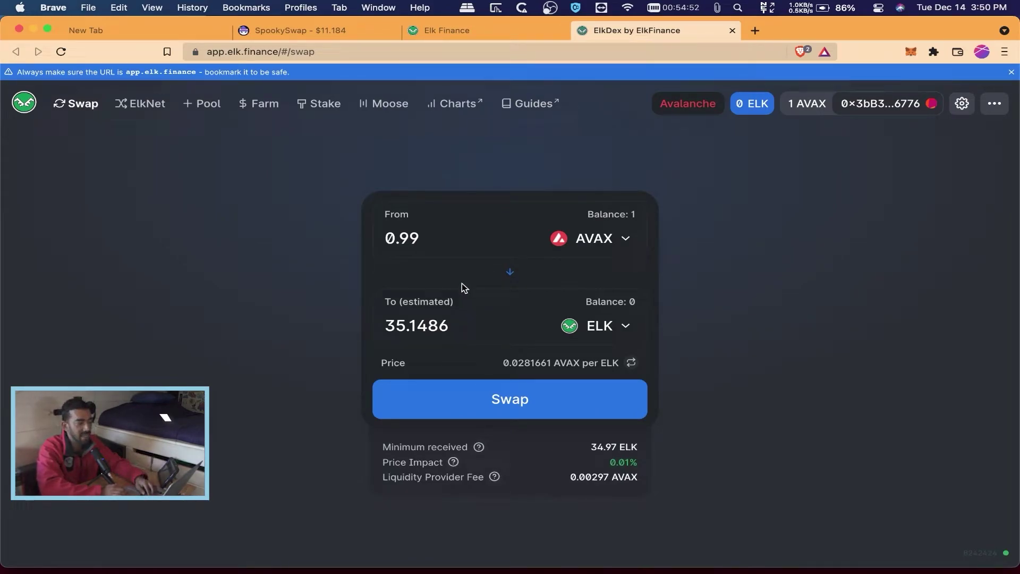
pyautogui.click(423, 234)
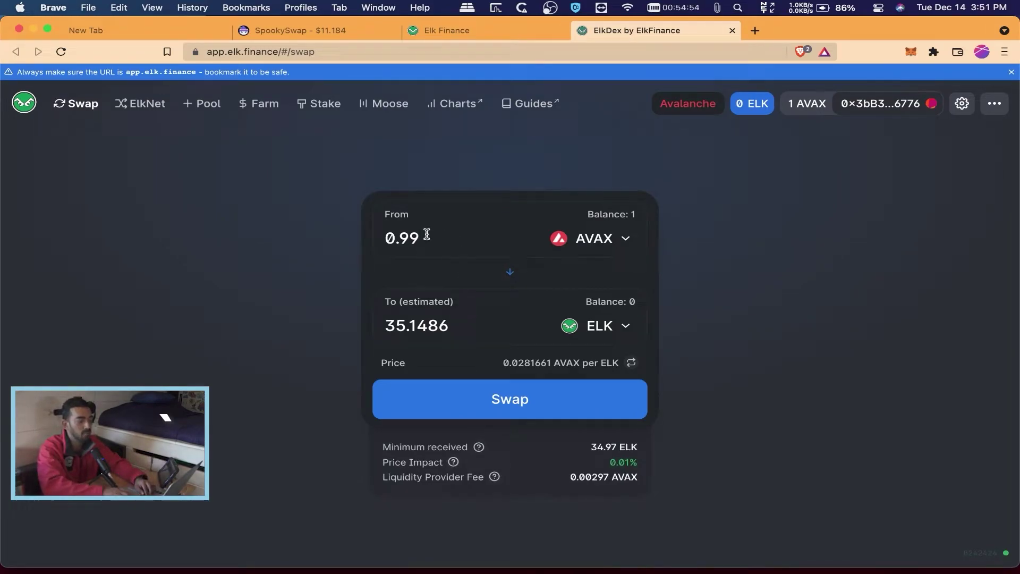
pyautogui.press('BackSpace')
pyautogui.press('BackSpace')
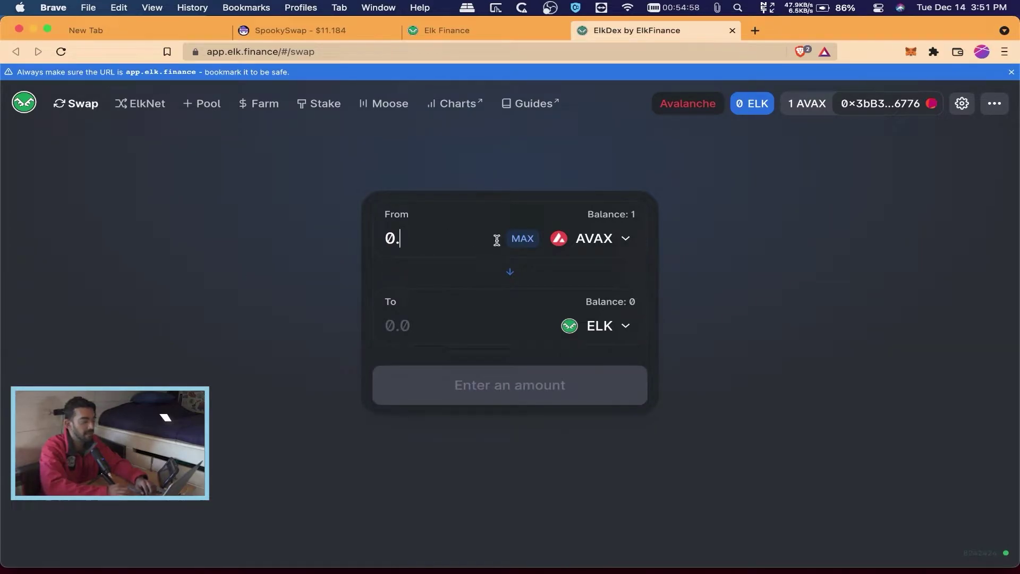
pyautogui.write('99')
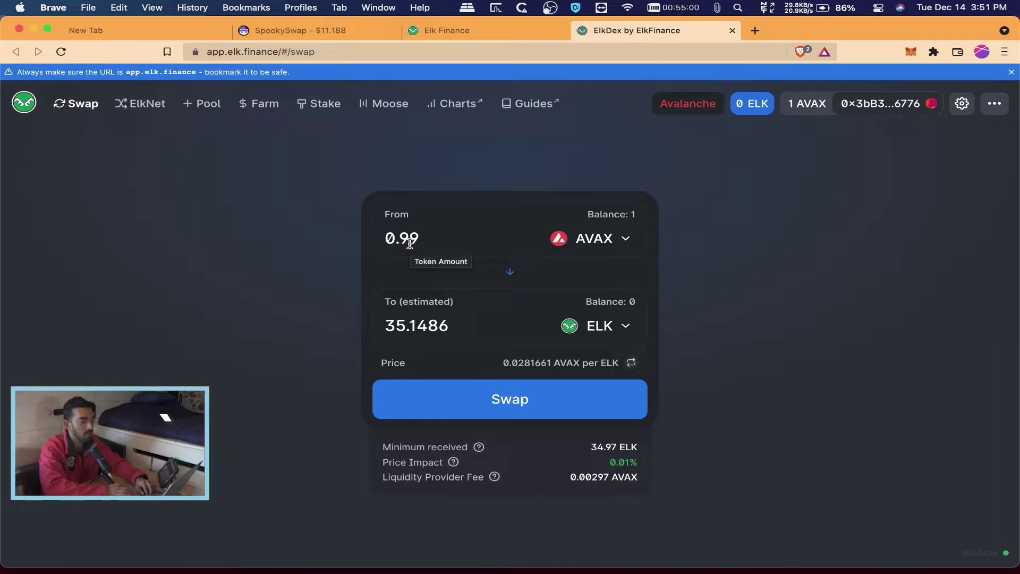
pyautogui.press('BackSpace')
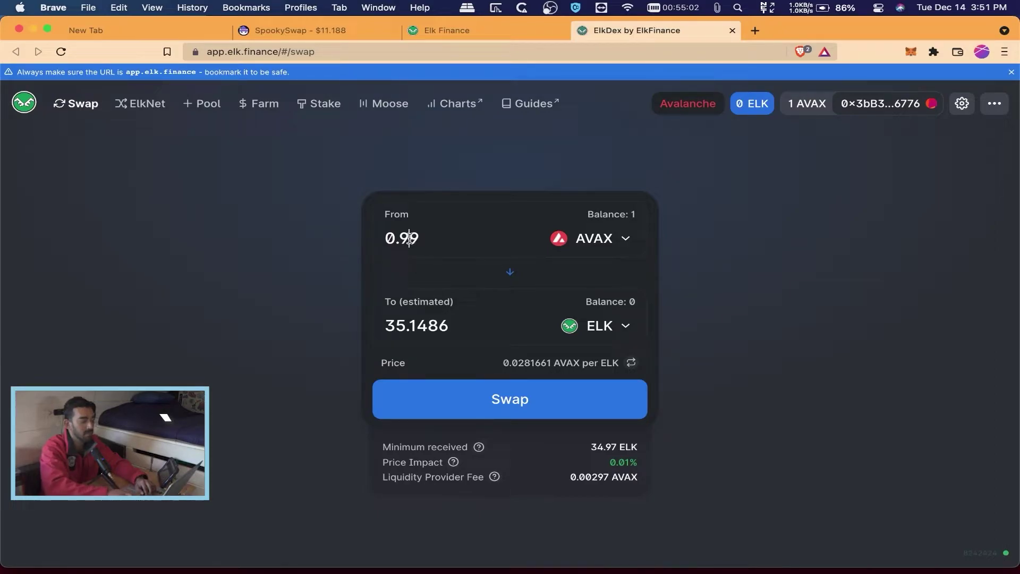
pyautogui.write('8')
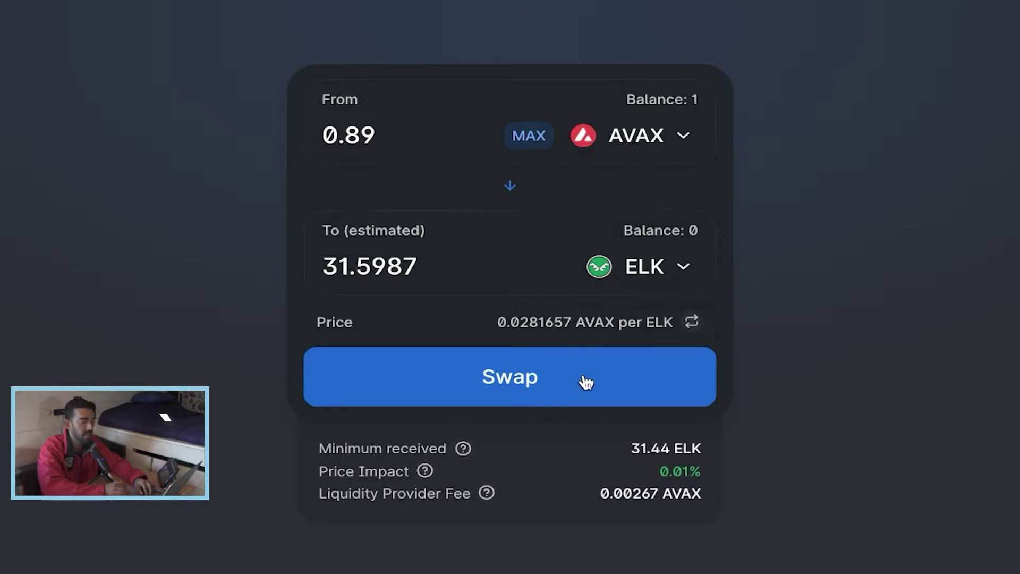
# Confirm the 0.89 AVAX to ELK swap and approve it in MetaMask
pyautogui.click(545, 380)
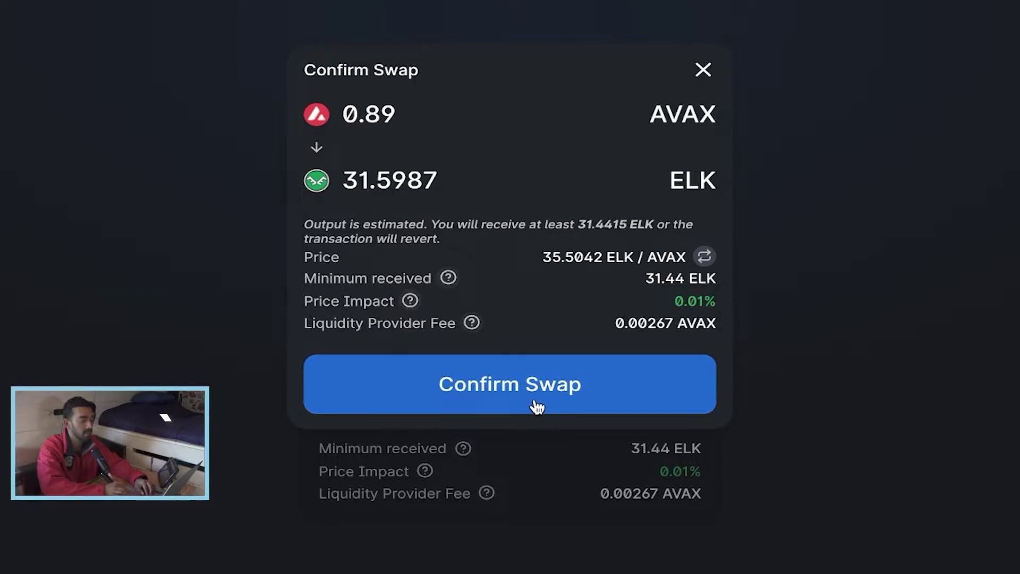
pyautogui.click(562, 398)
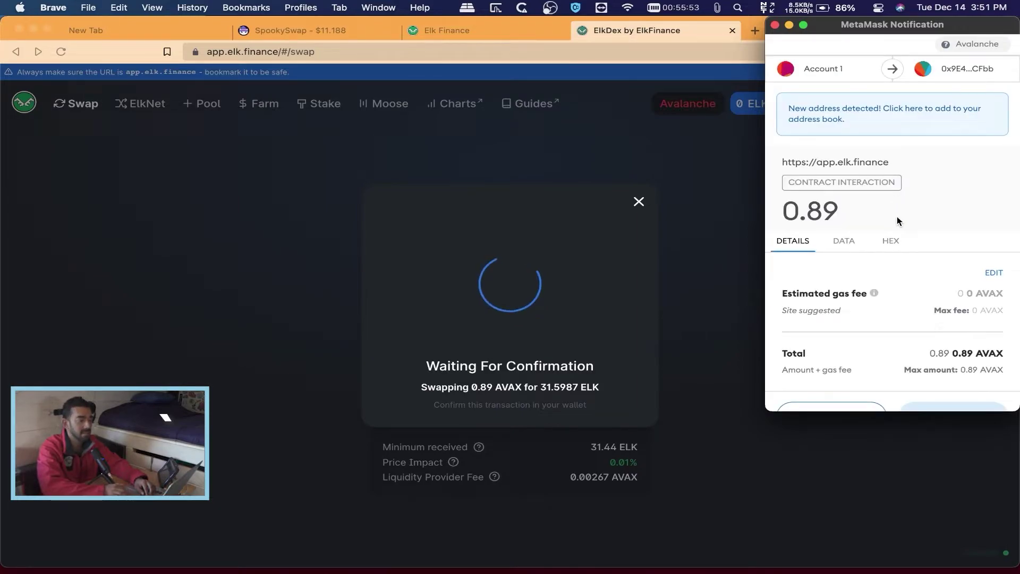
pyautogui.scroll(-2, 908, 319)
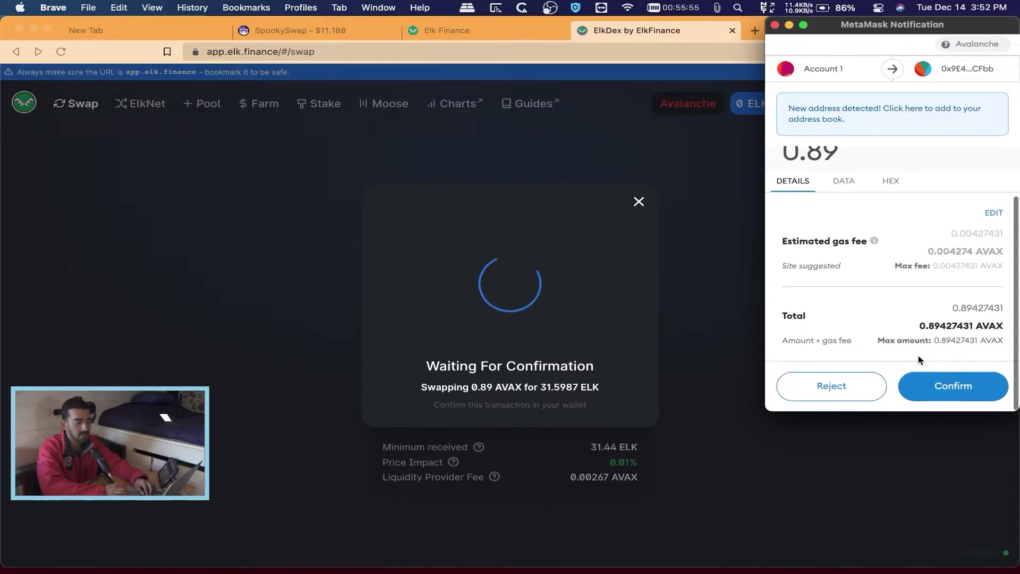
pyautogui.click(949, 388)
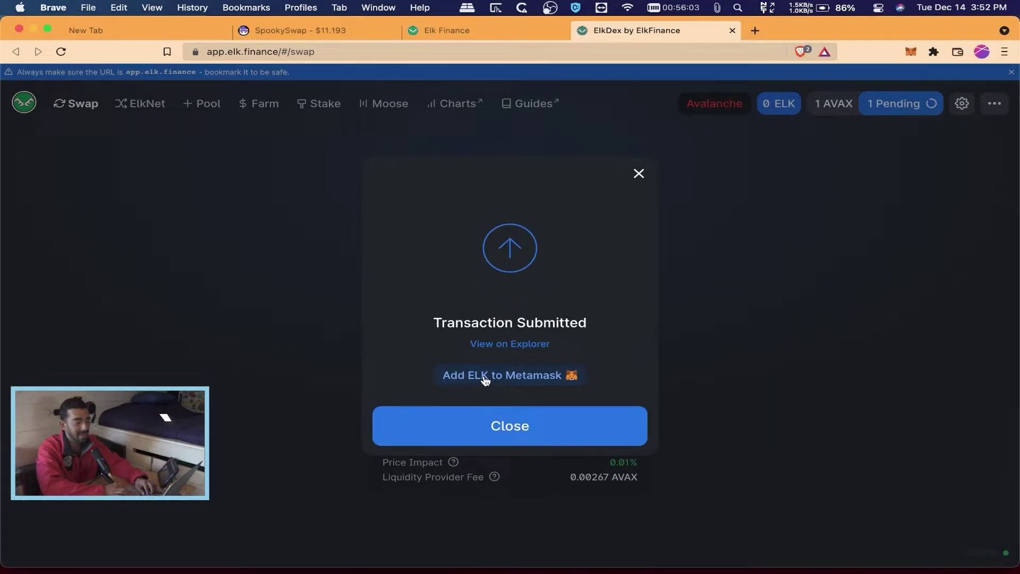
# Import the ELK token into MetaMask and bring up the wallet to check the swap
pyautogui.click(514, 377)
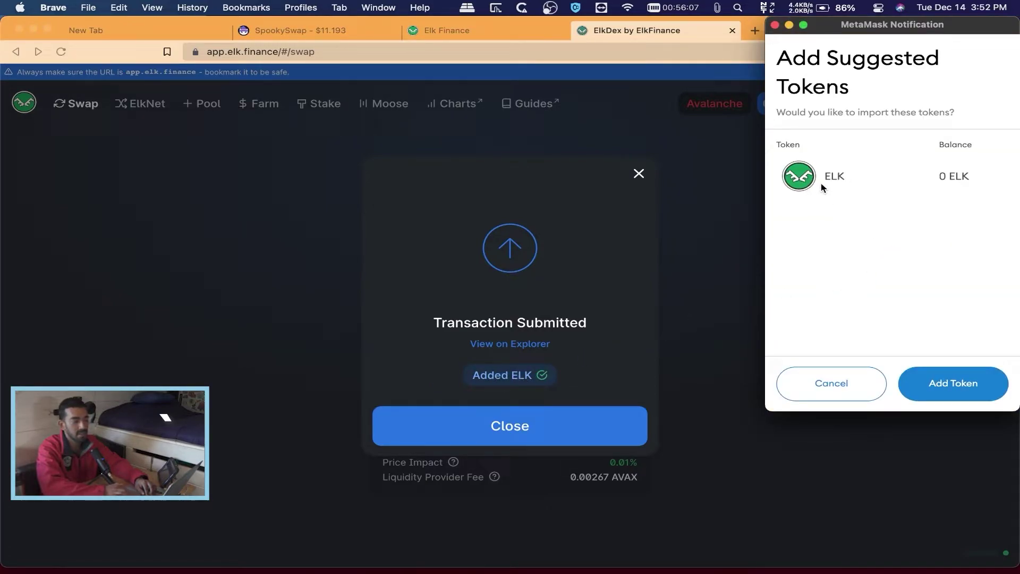
pyautogui.click(965, 383)
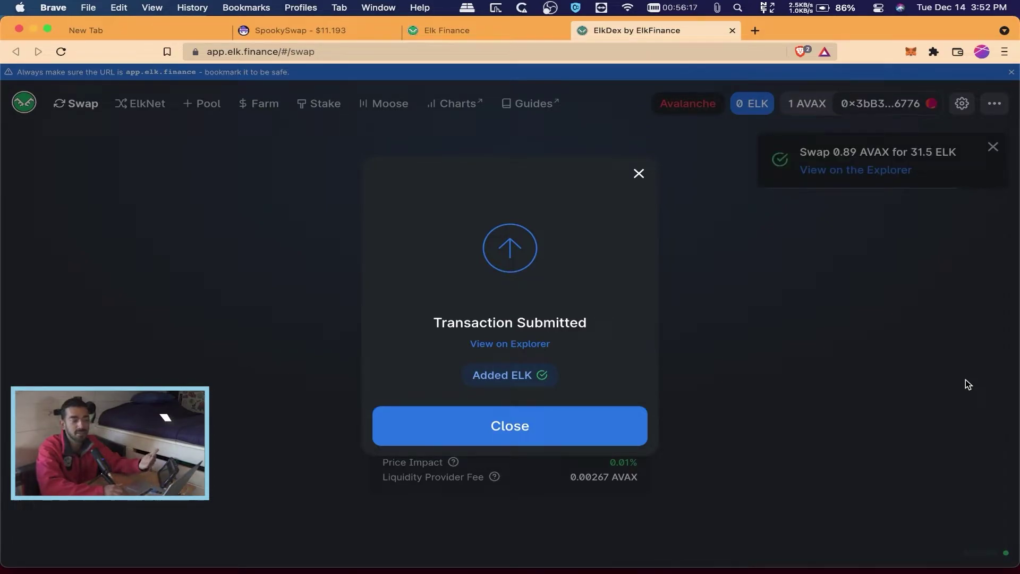
pyautogui.click(910, 52)
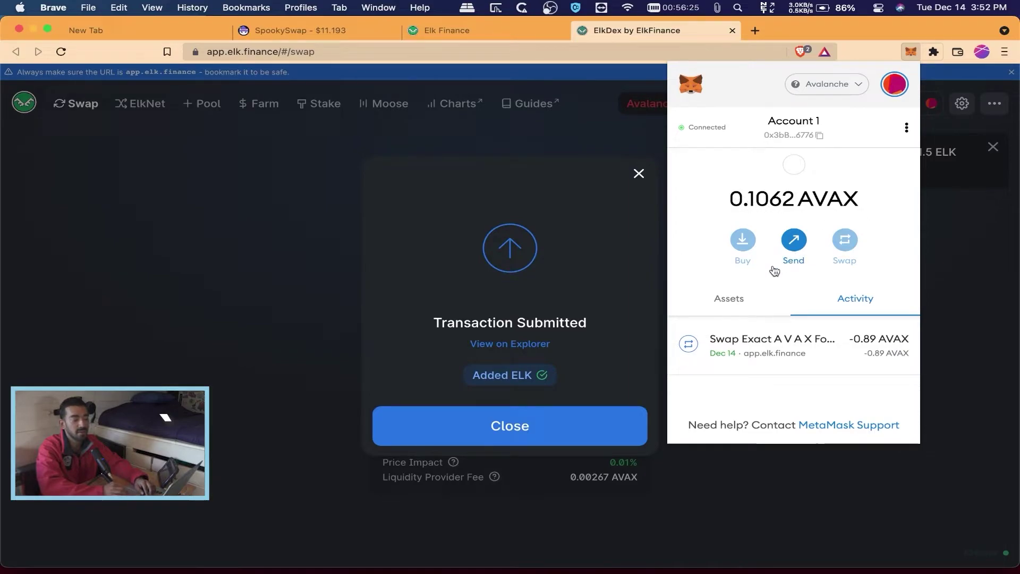
# Verify MetaMask holds 31.598 ELK and 0.1062 AVAX, then dismiss the submission notice
pyautogui.click(738, 303)
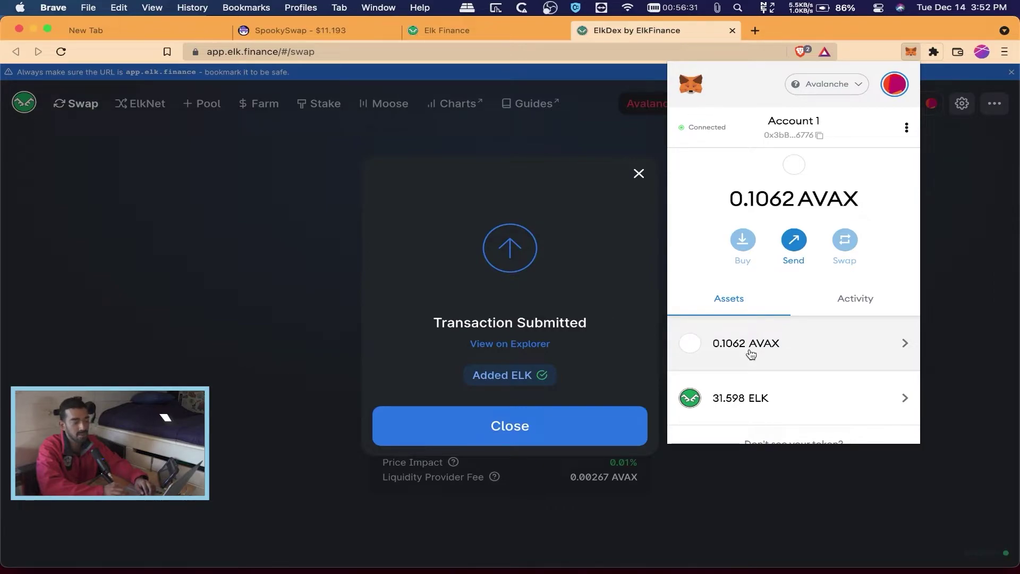
pyautogui.scroll(-2, 772, 412)
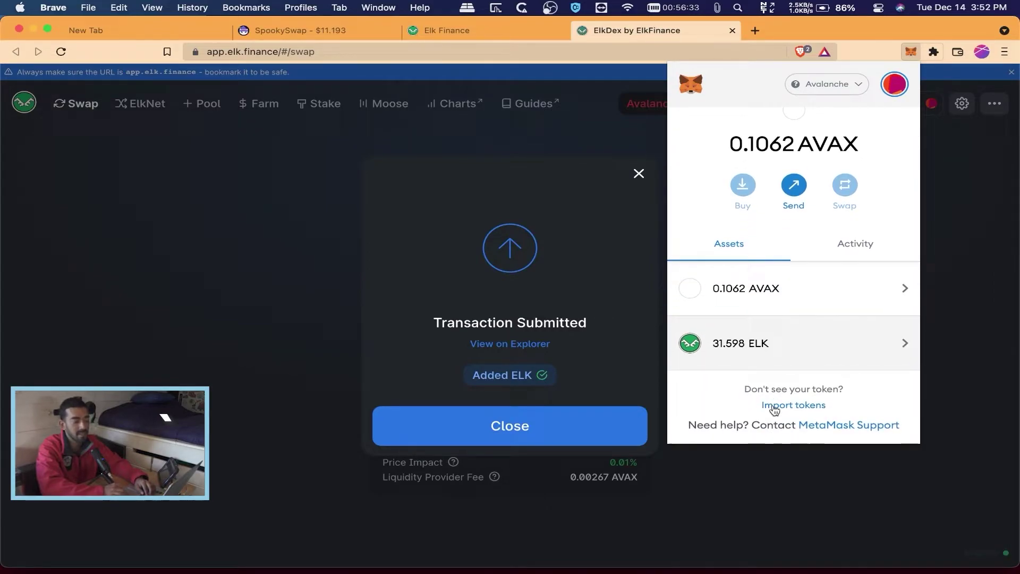
pyautogui.scroll(2, 773, 409)
pyautogui.click(658, 256)
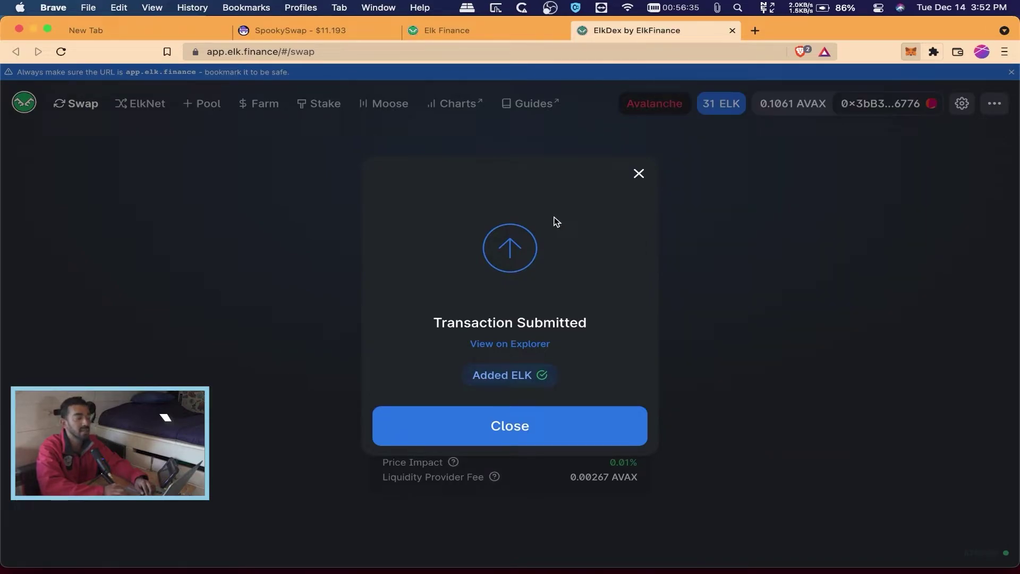
pyautogui.click(523, 428)
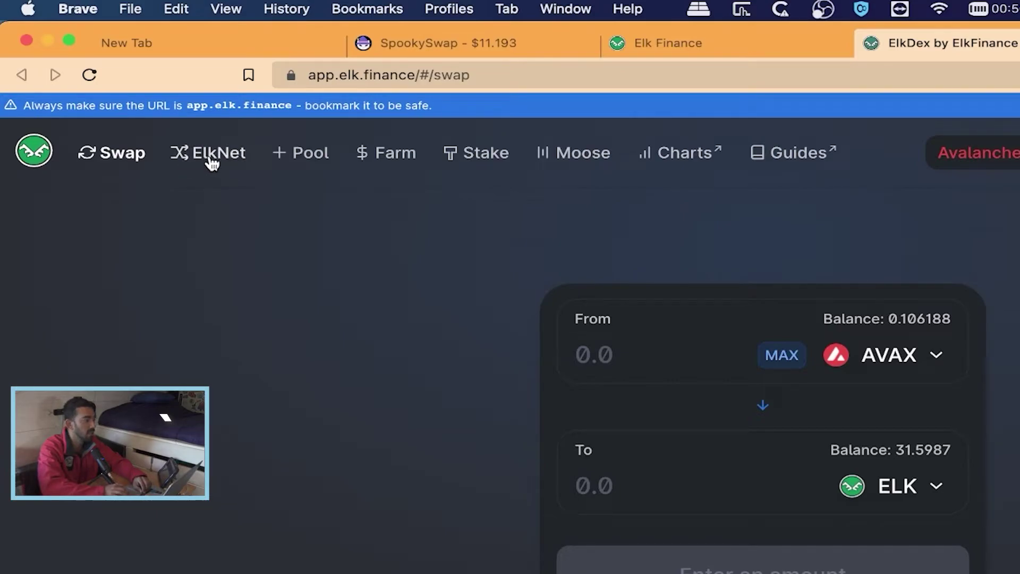
# Go to the ElkNet cross-chain transfer page and reload it after it goes blank
pyautogui.click(211, 159)
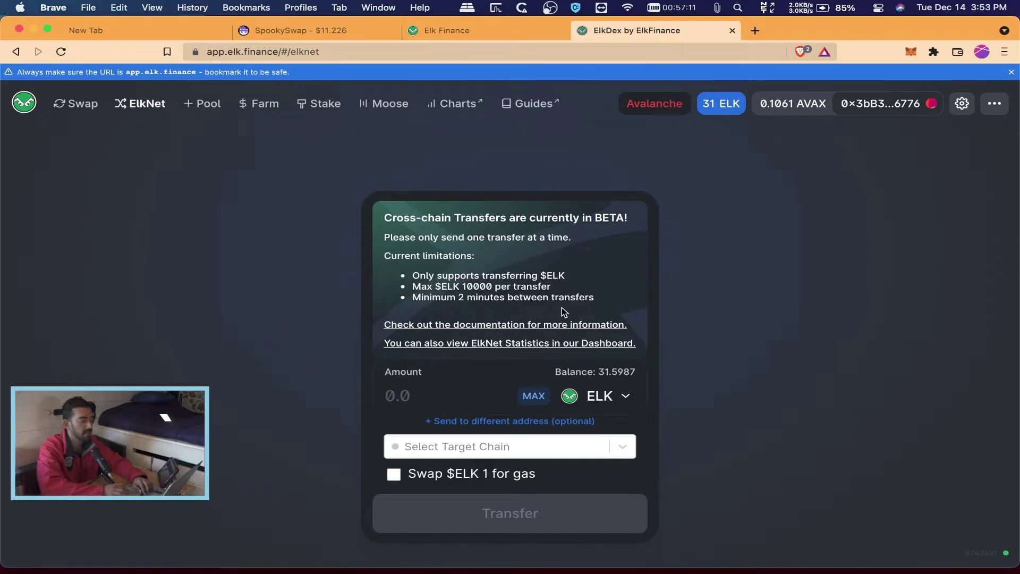
pyautogui.click(528, 397)
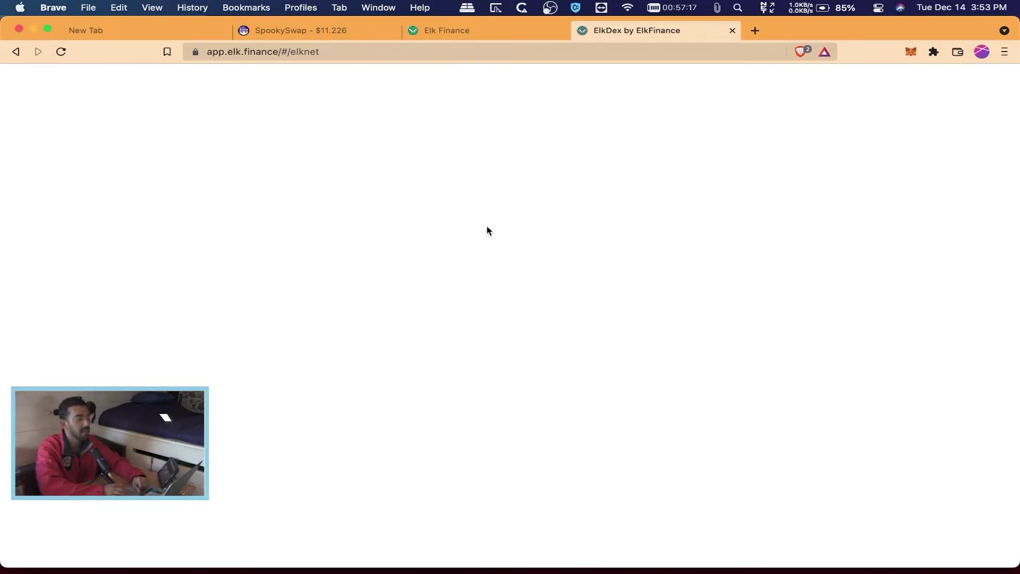
pyautogui.click(66, 52)
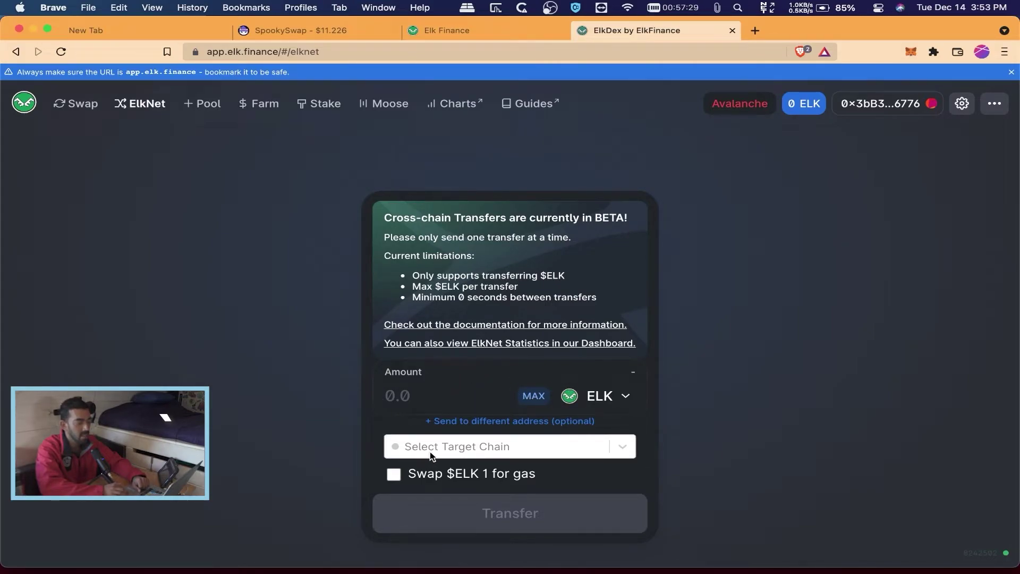
# Choose Fantom from the ElkNet target chain list
pyautogui.click(490, 446)
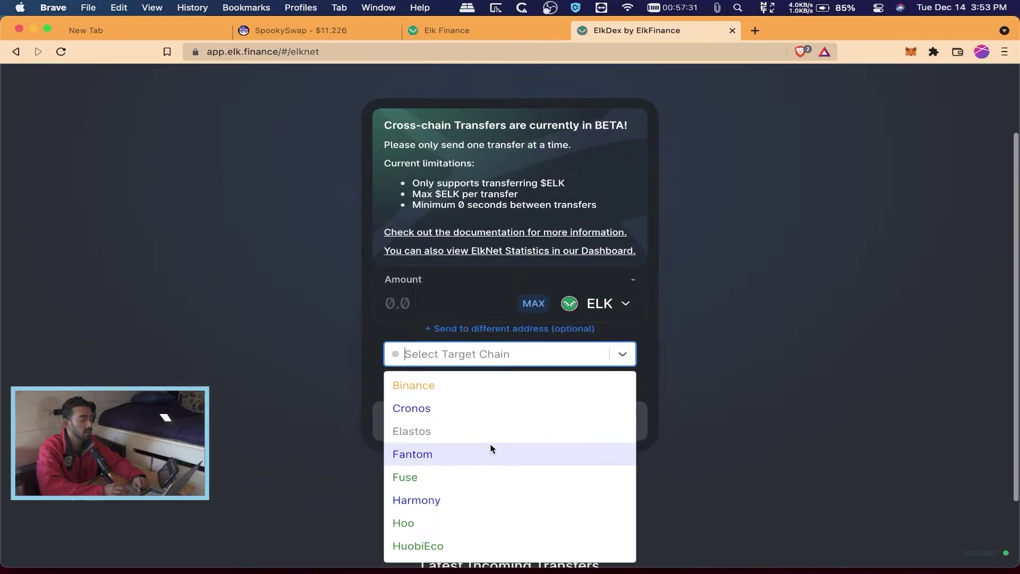
pyautogui.scroll(-1, 471, 465)
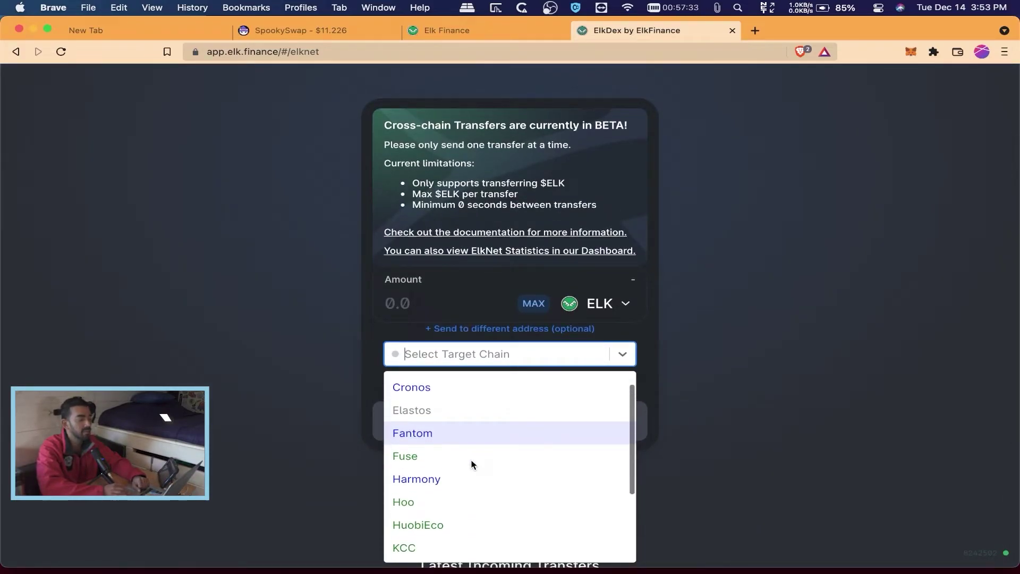
pyautogui.scroll(1, 471, 464)
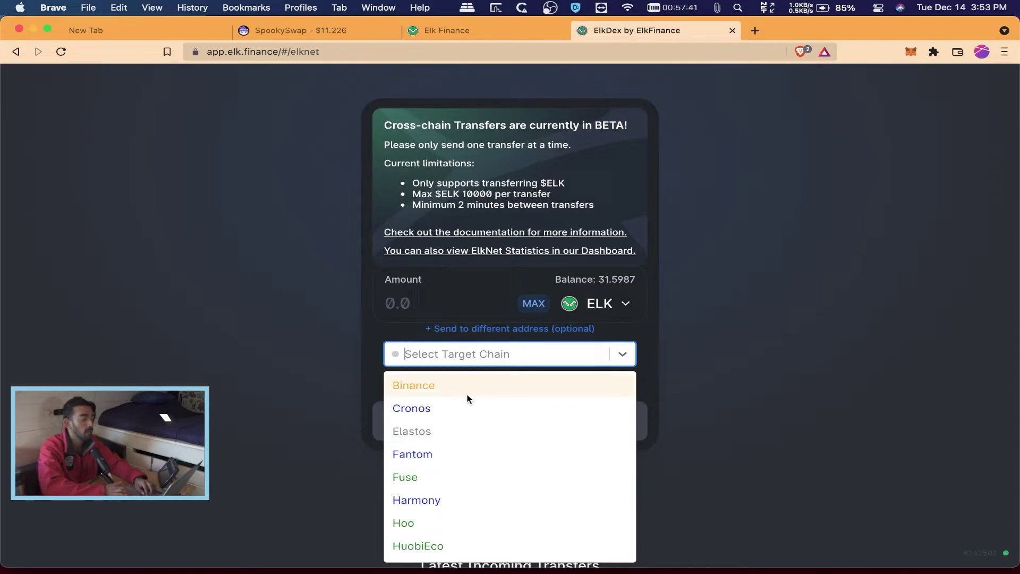
pyautogui.scroll(-1, 467, 398)
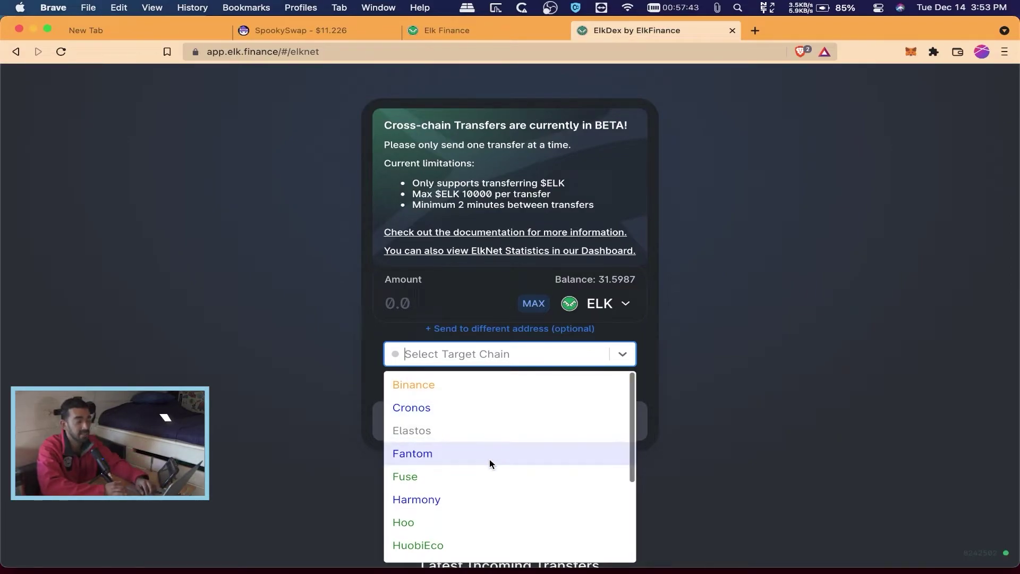
pyautogui.scroll(-1, 489, 460)
pyautogui.scroll(1, 489, 459)
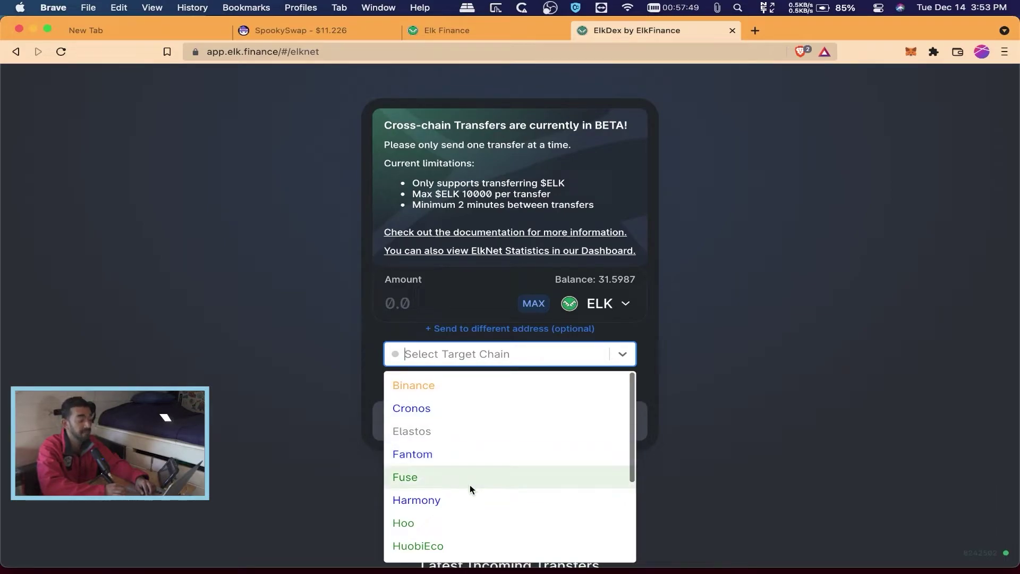
pyautogui.scroll(-2, 469, 484)
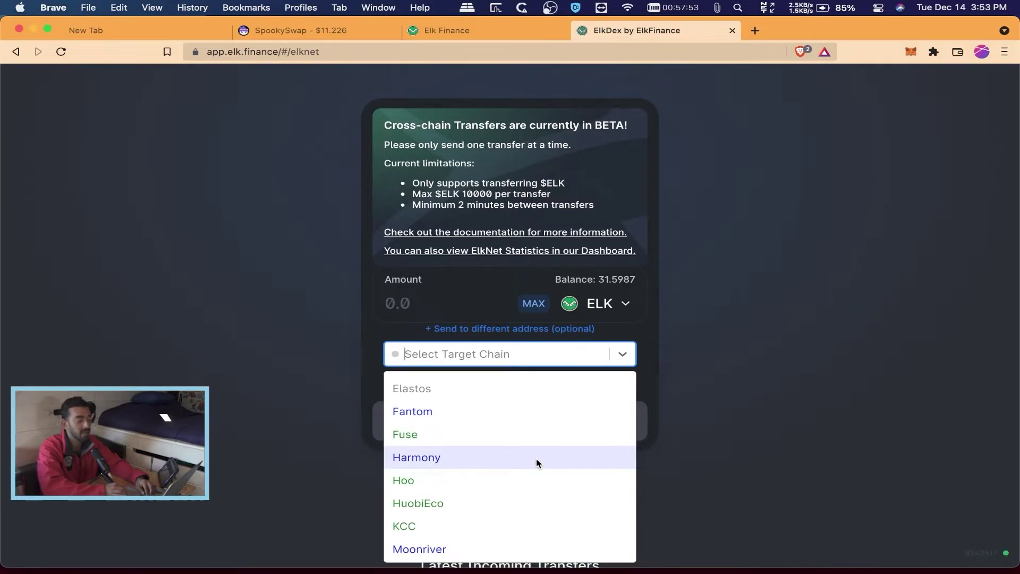
pyautogui.scroll(-2, 536, 461)
pyautogui.scroll(-2, 536, 458)
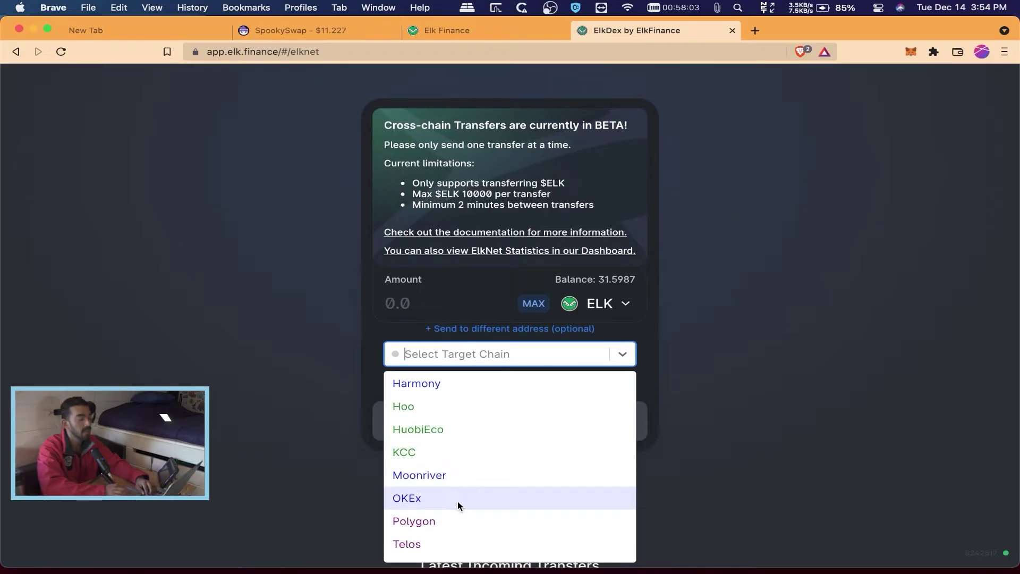
pyautogui.scroll(-1, 460, 525)
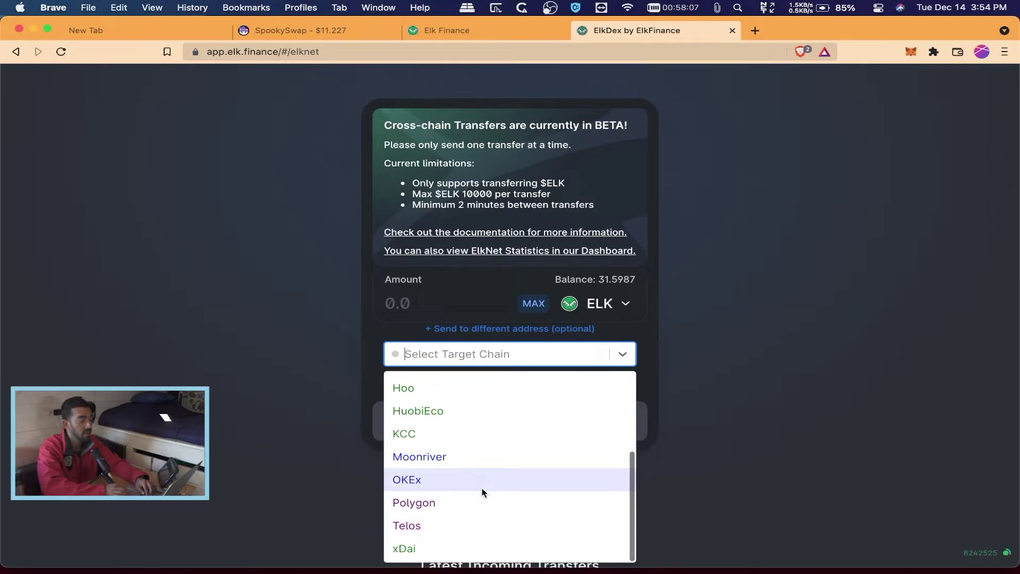
pyautogui.scroll(5, 480, 468)
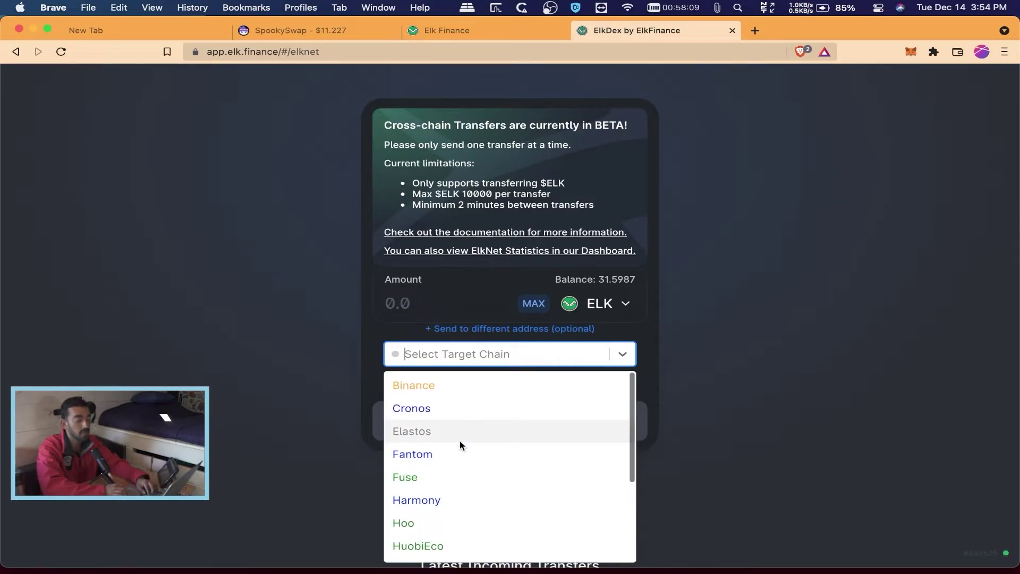
pyautogui.click(442, 455)
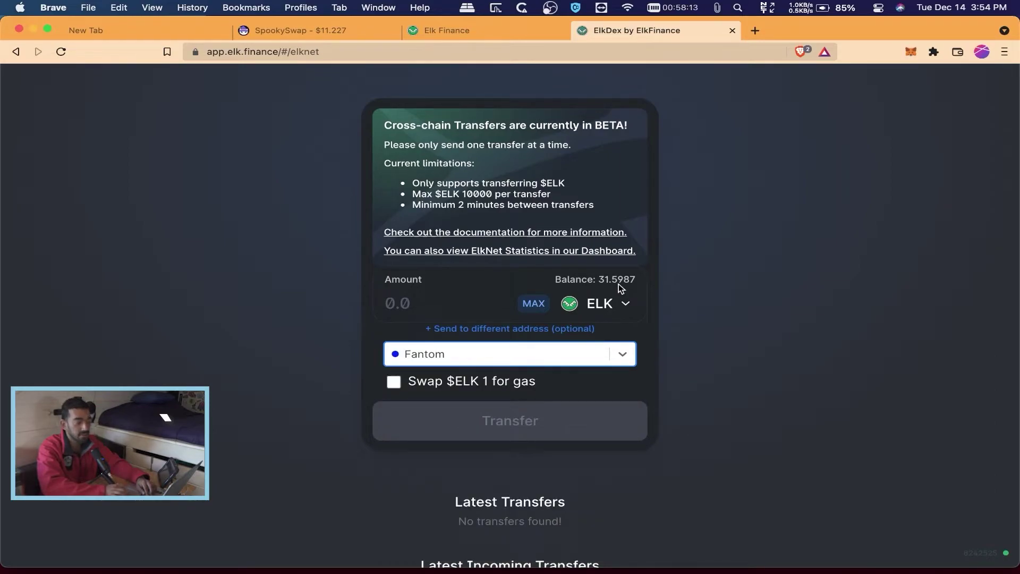
# Fill the transfer amount with the full 31.5987 ELK balance using MAX
pyautogui.click(534, 304)
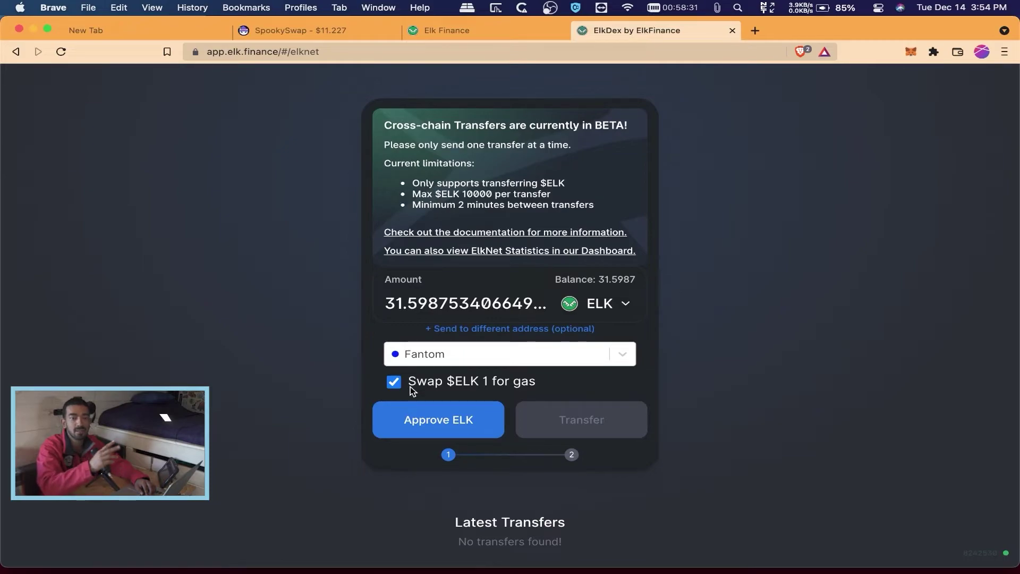
# Approve ELK spending for the bridge in MetaMask and check the wallet until the approval confirms
pyautogui.click(450, 425)
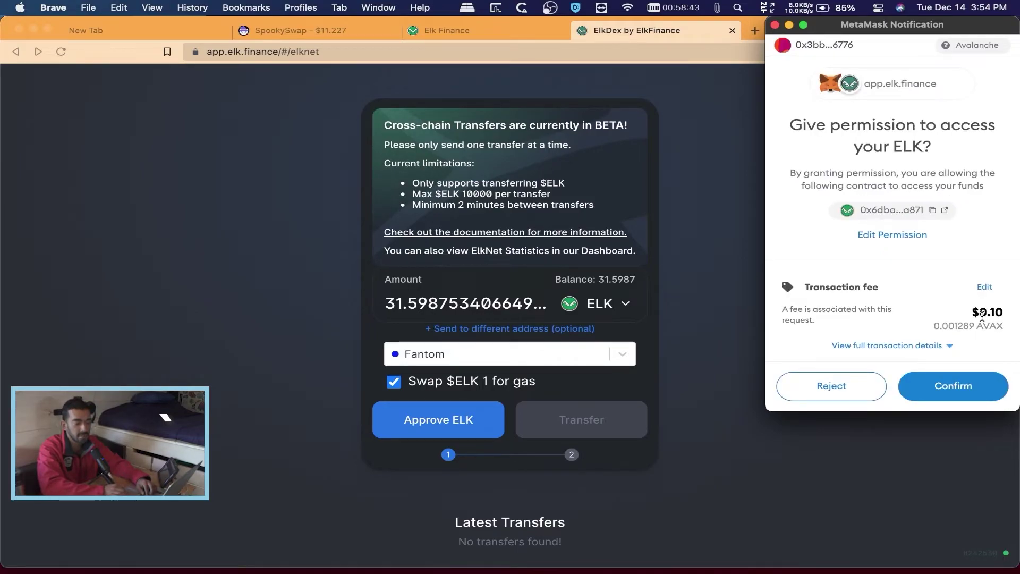
pyautogui.click(957, 382)
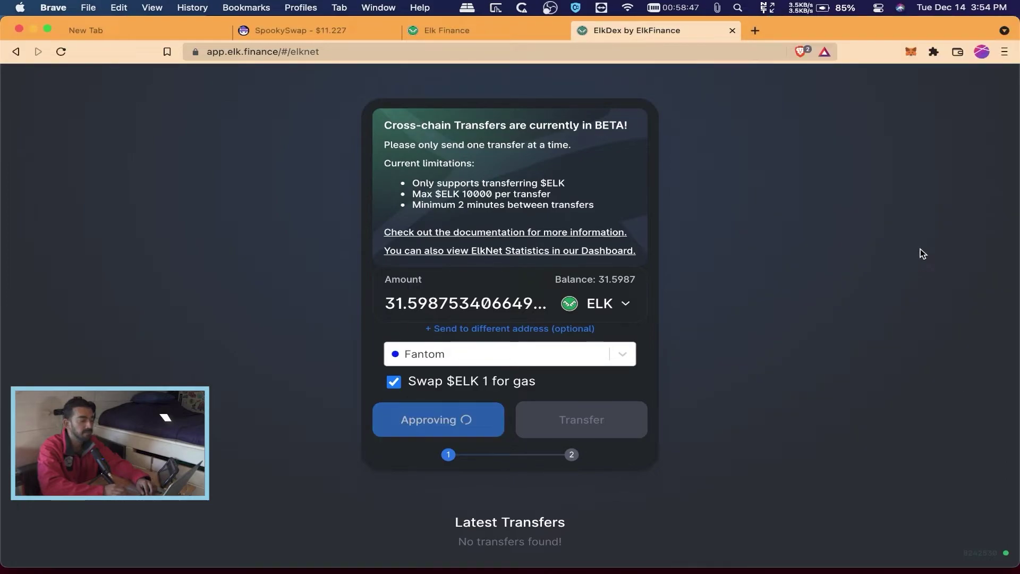
pyautogui.click(910, 51)
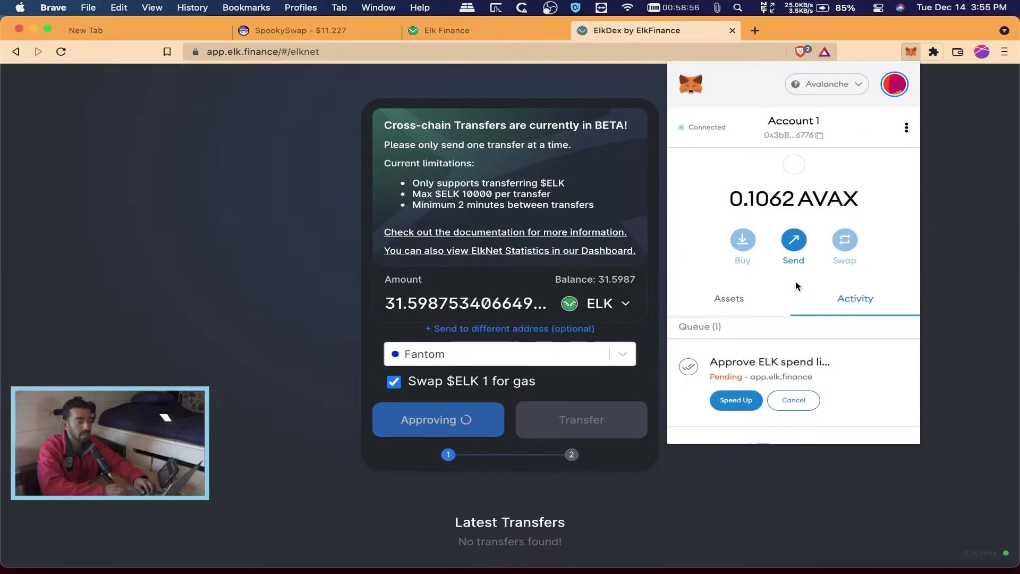
pyautogui.click(737, 302)
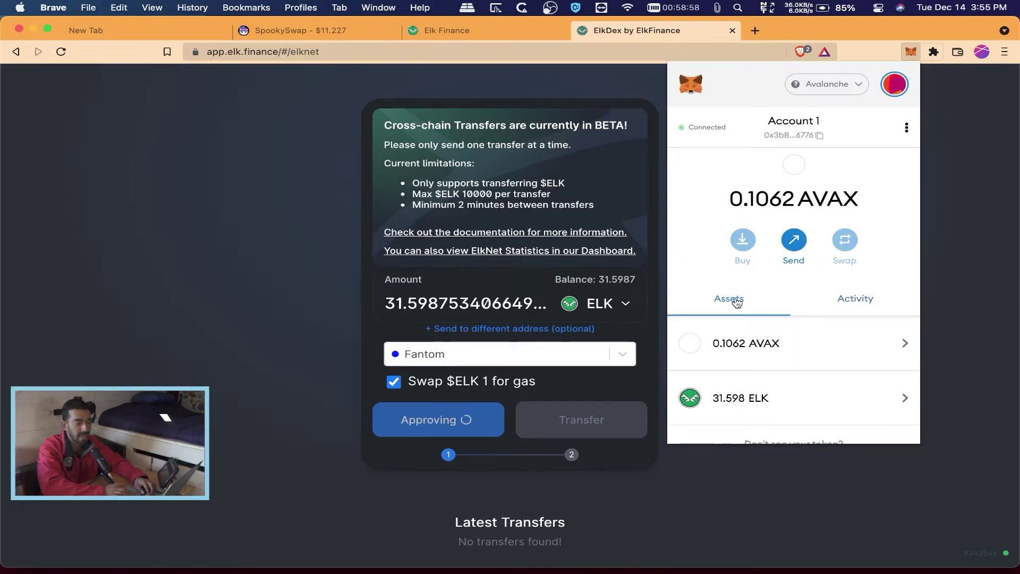
pyautogui.click(860, 306)
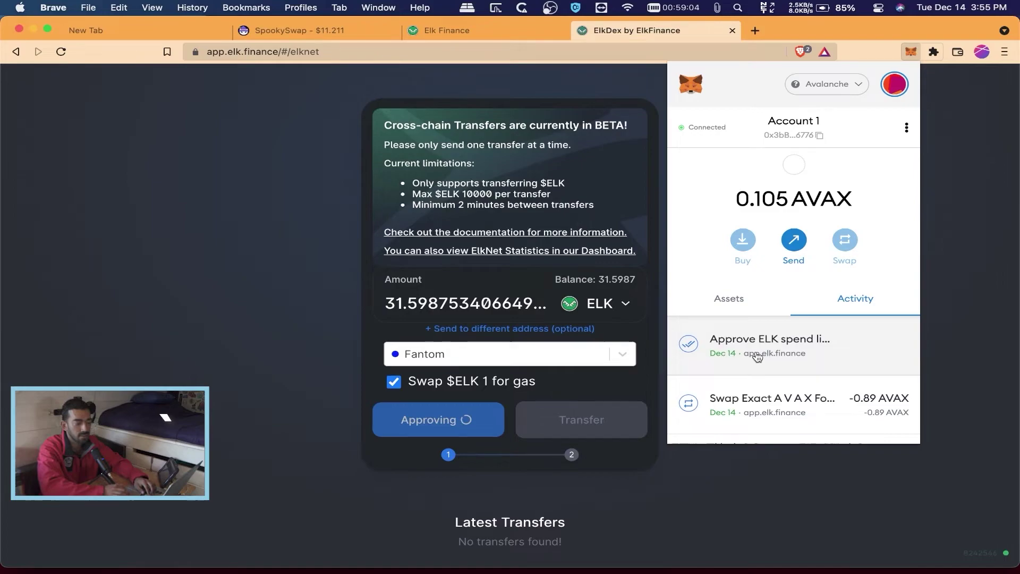
pyautogui.click(755, 482)
pyautogui.scroll(-2, 752, 480)
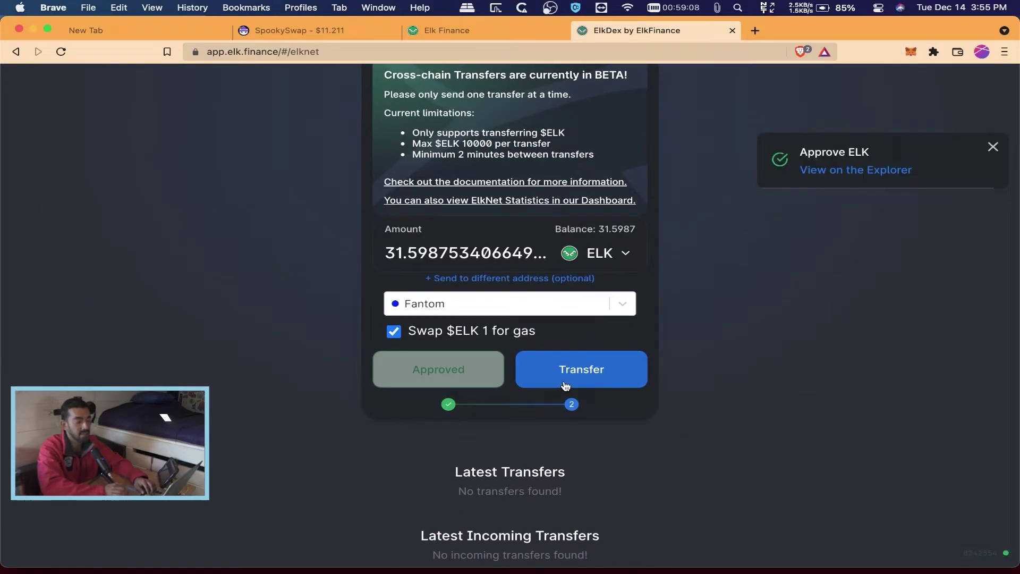
# Start the 31.5987 ELK bridge transfer to Fantom and confirm it in MetaMask
pyautogui.click(583, 380)
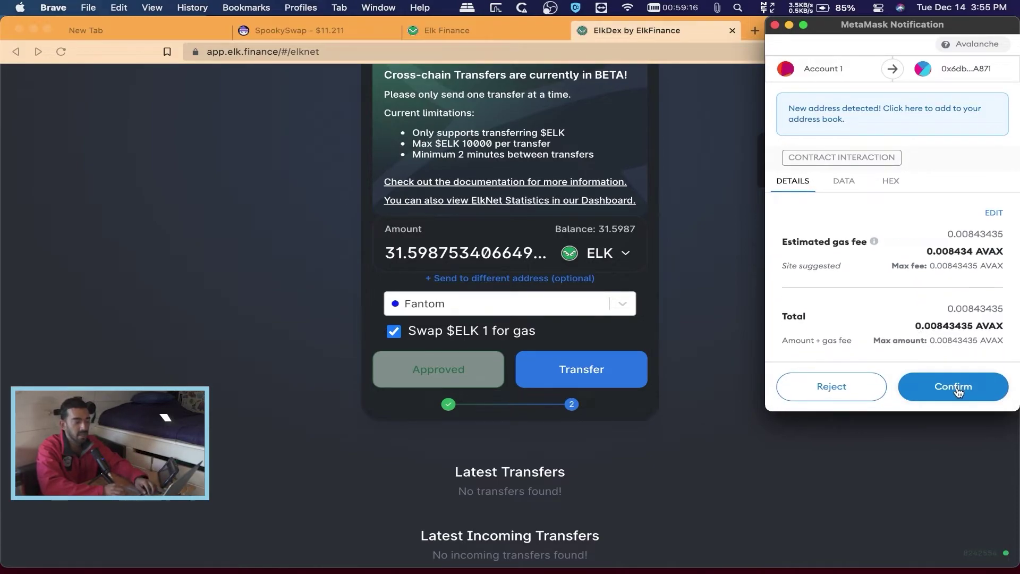
pyautogui.click(954, 388)
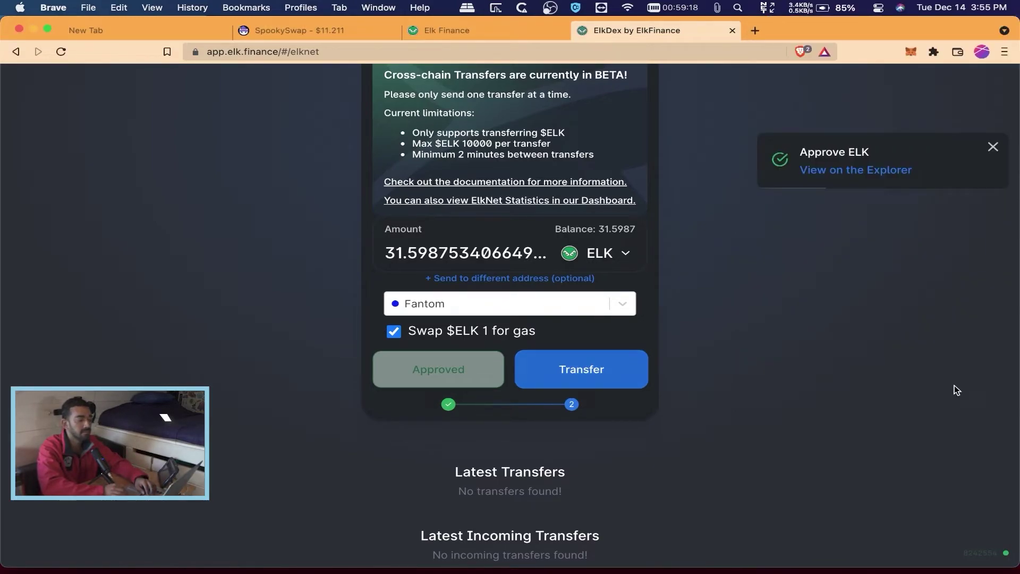
pyautogui.scroll(-3, 774, 287)
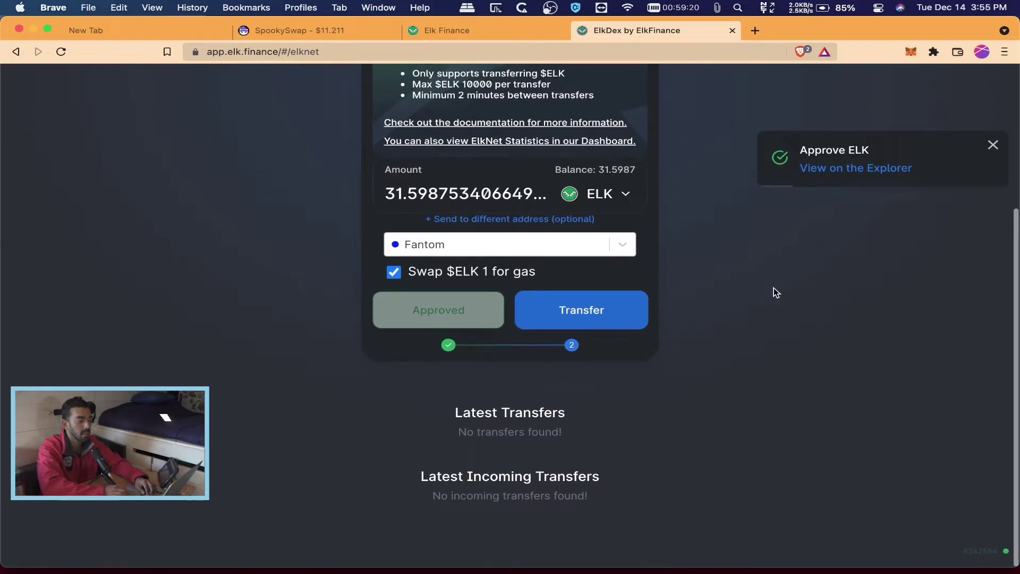
# Check MetaMask's activity and assets until the ELK transfer goes through
pyautogui.click(910, 50)
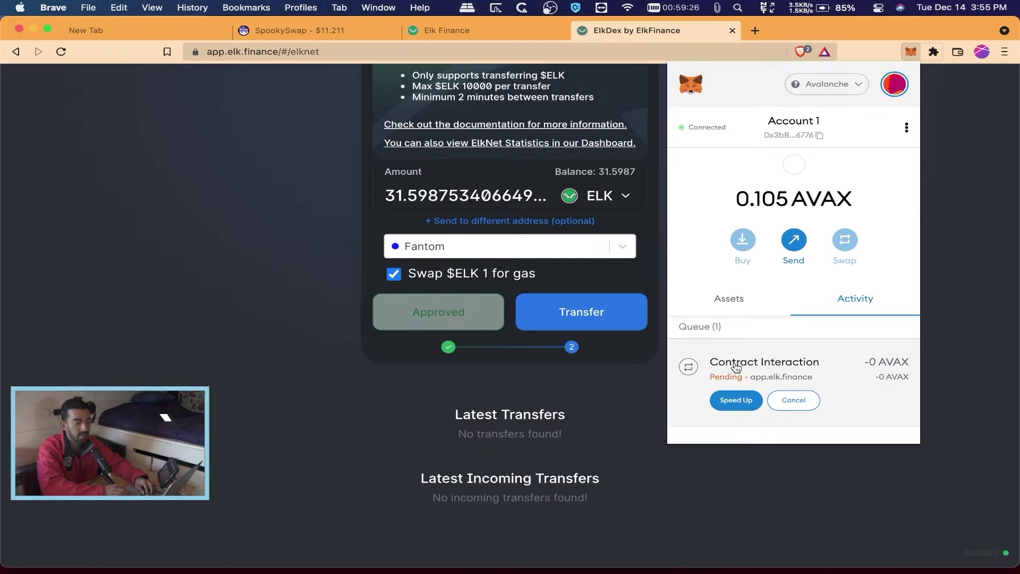
pyautogui.click(733, 298)
pyautogui.scroll(-2, 771, 390)
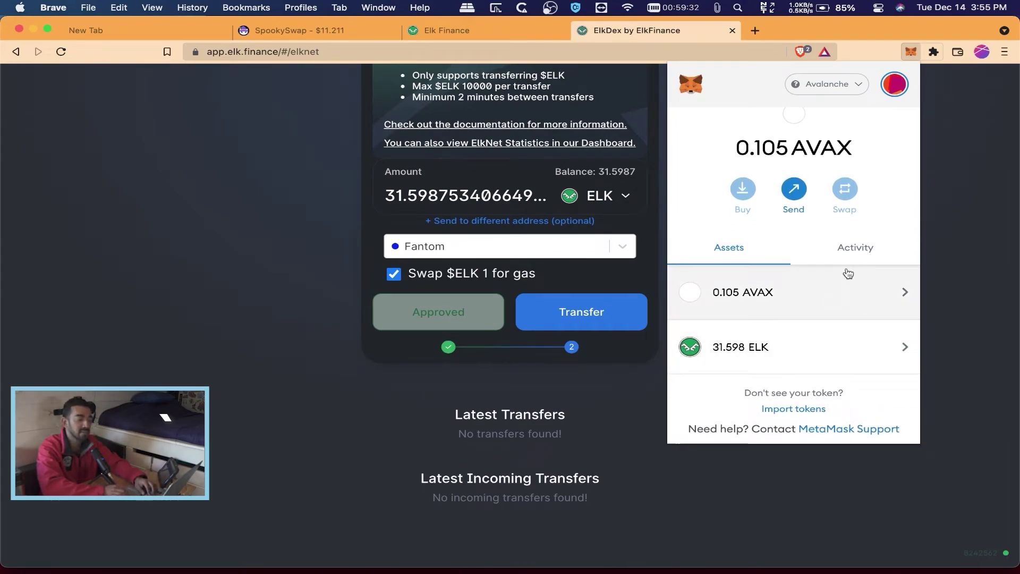
pyautogui.click(853, 252)
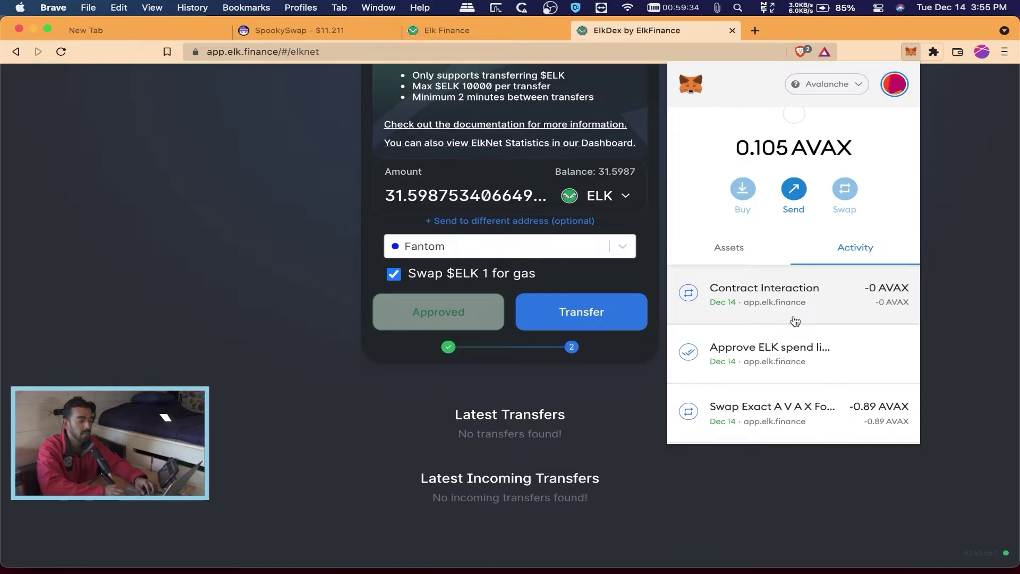
pyautogui.click(735, 253)
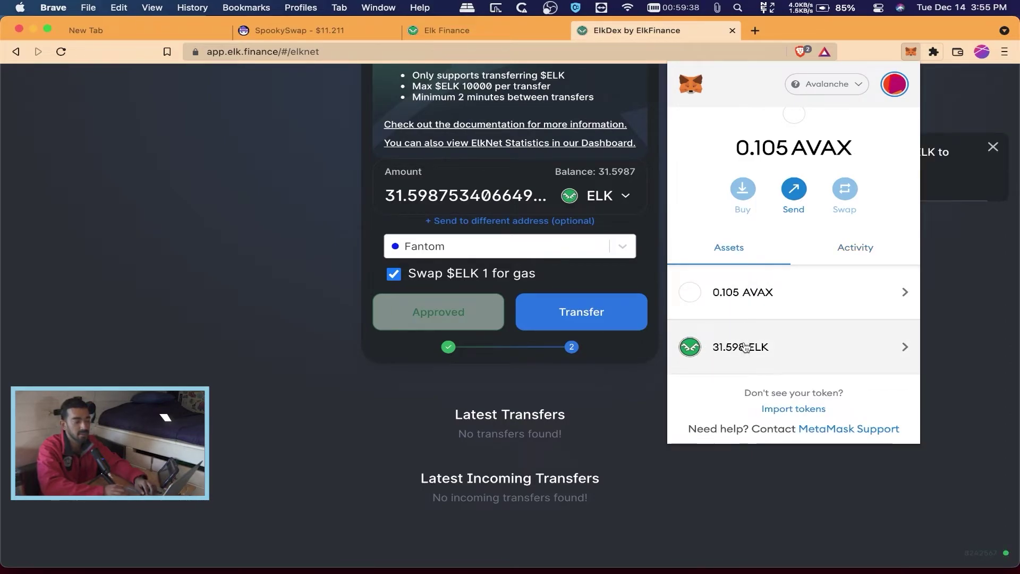
pyautogui.click(955, 297)
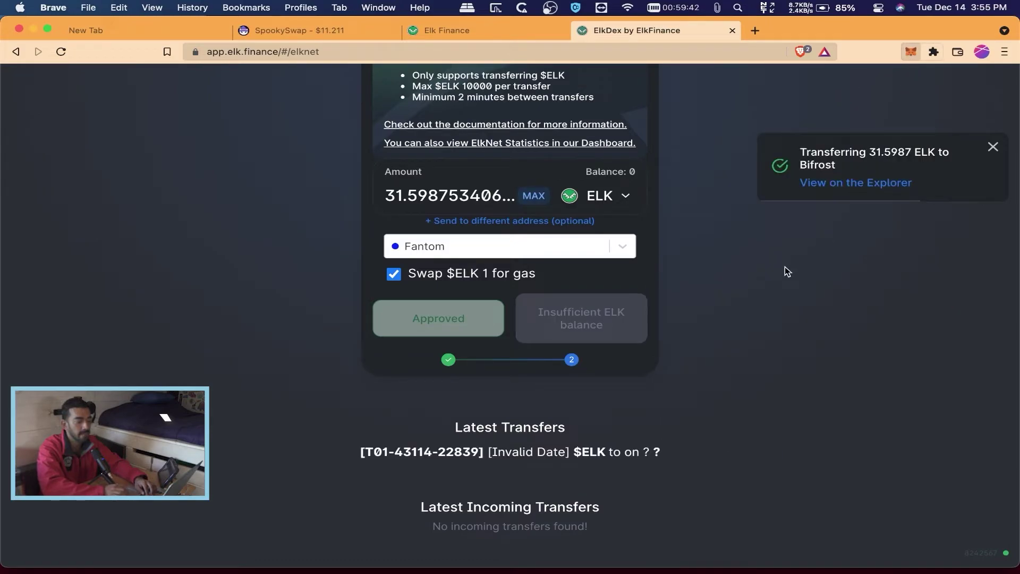
# Check MetaMask's history and assets to confirm the ELK has left the Avalanche wallet
pyautogui.click(911, 52)
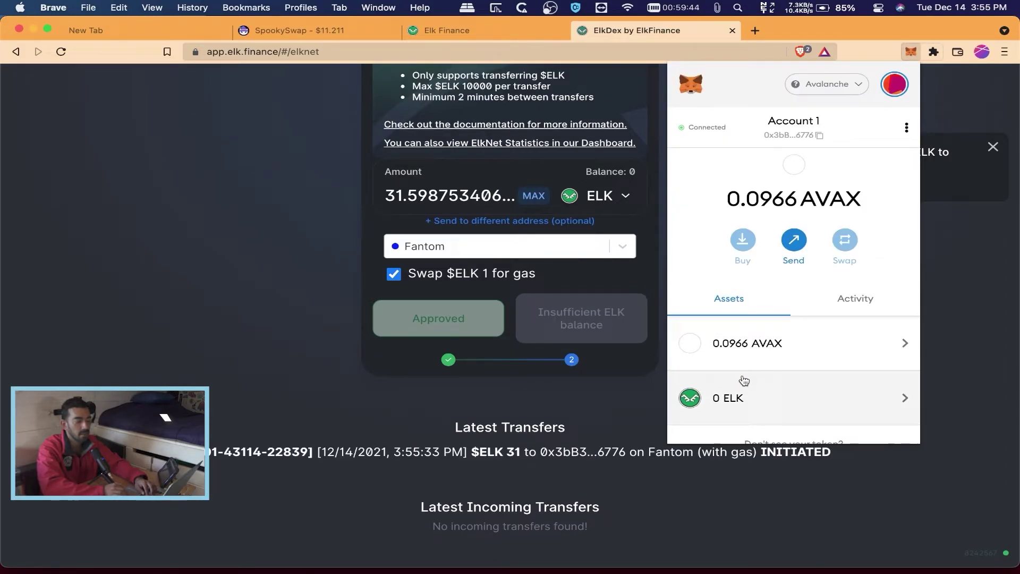
pyautogui.scroll(-2, 744, 380)
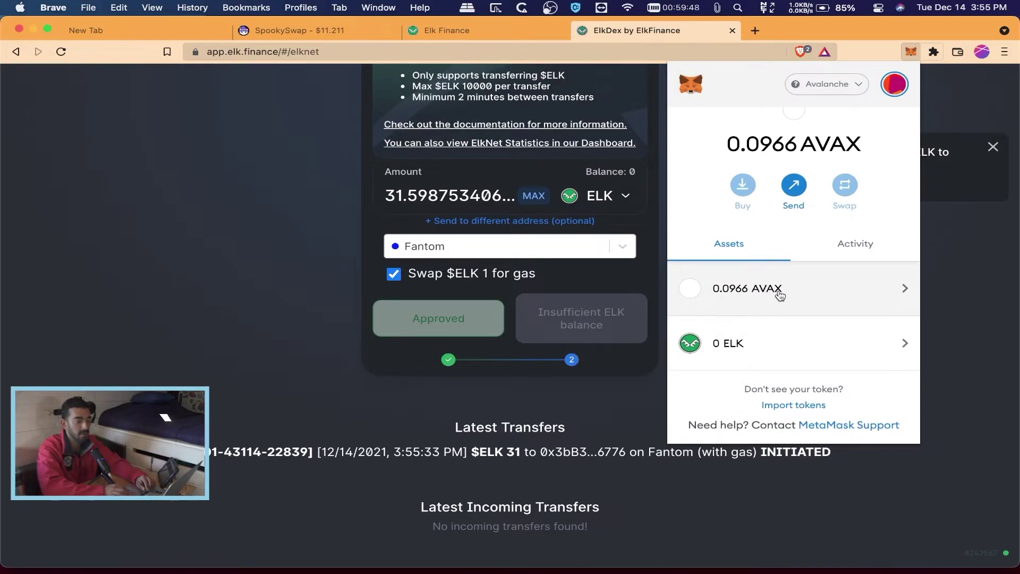
pyautogui.click(829, 255)
pyautogui.click(735, 245)
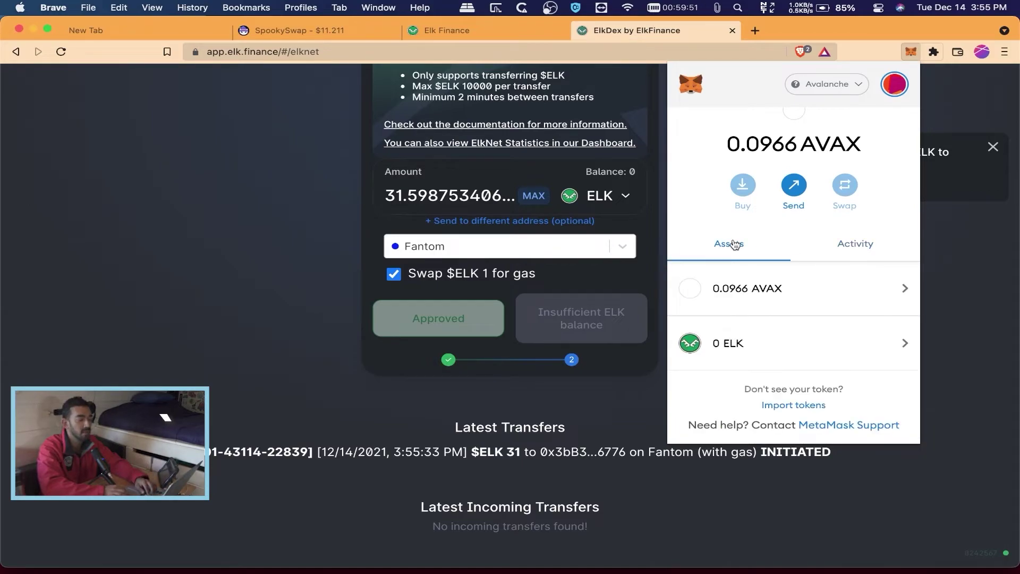
pyautogui.click(945, 286)
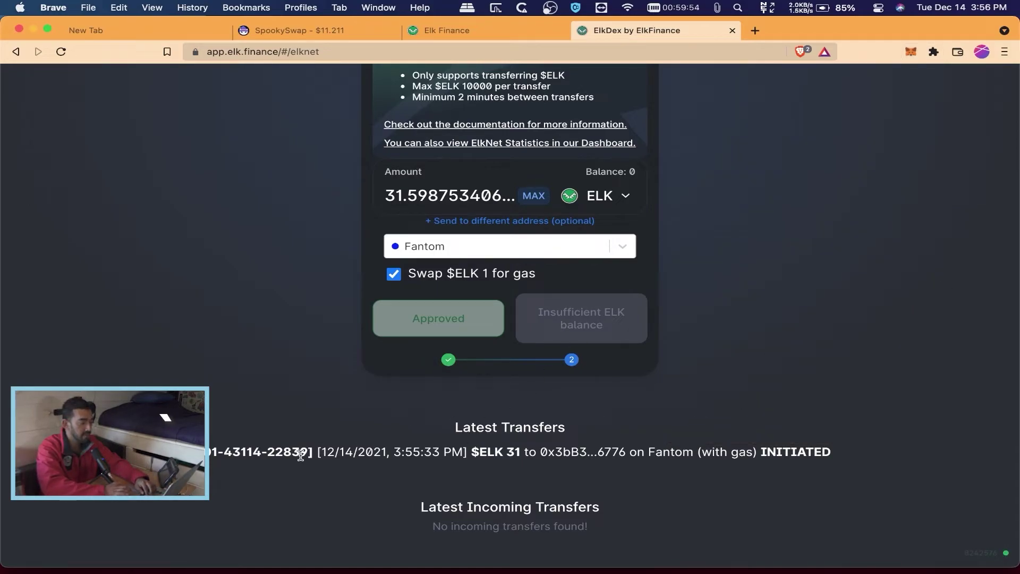
# Watch Latest Transfers until the 31 ELK transfer to Fantom shows COMPLETED
pyautogui.scroll(5, 474, 467)
pyautogui.scroll(-4, 474, 466)
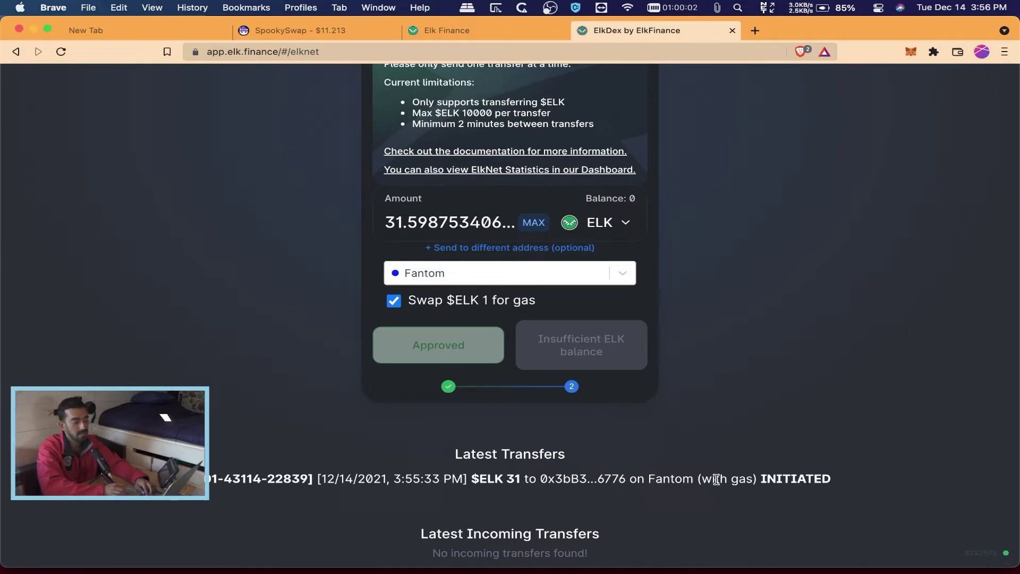
pyautogui.scroll(2, 801, 480)
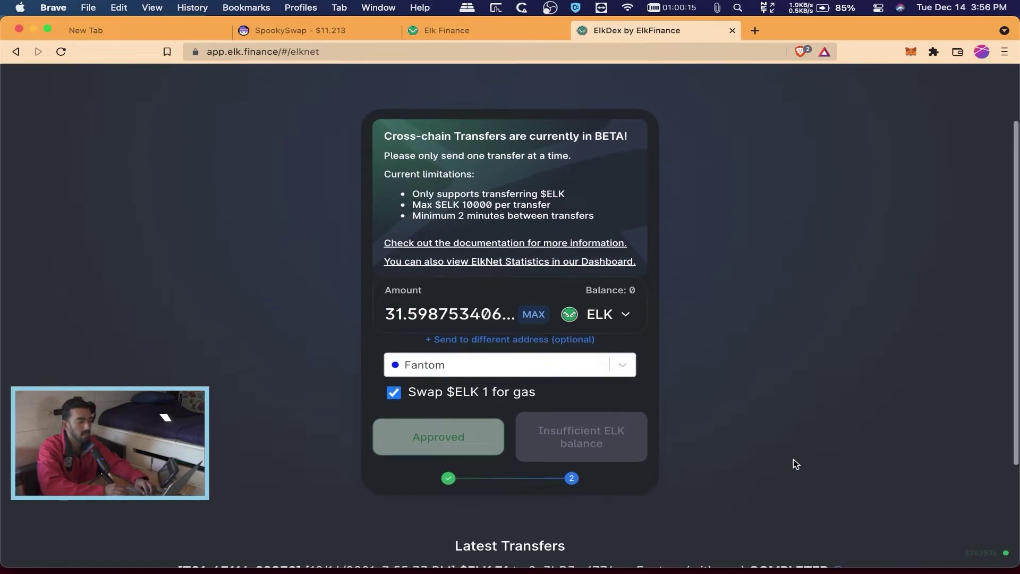
pyautogui.scroll(-1, 793, 459)
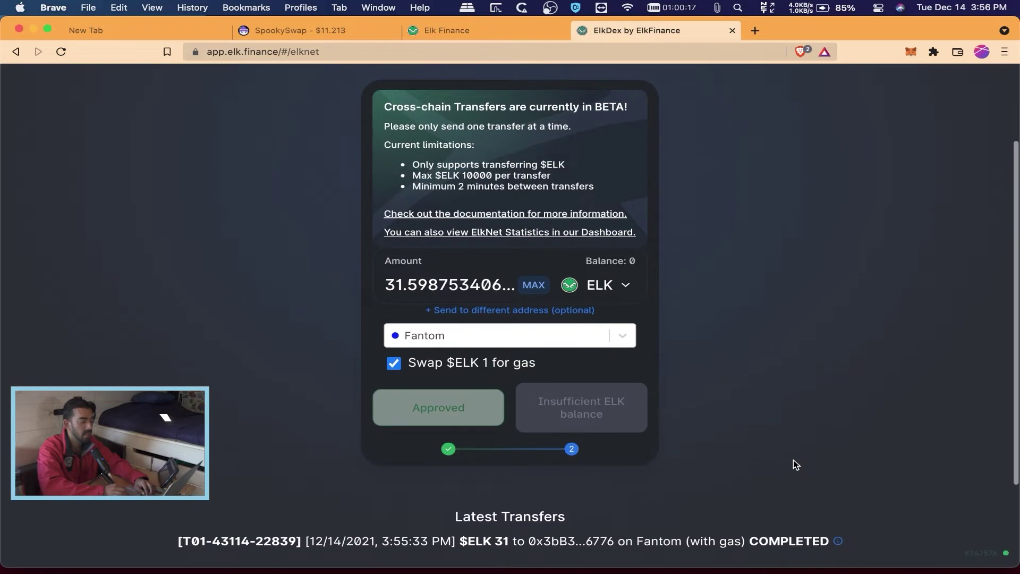
pyautogui.scroll(-2, 791, 472)
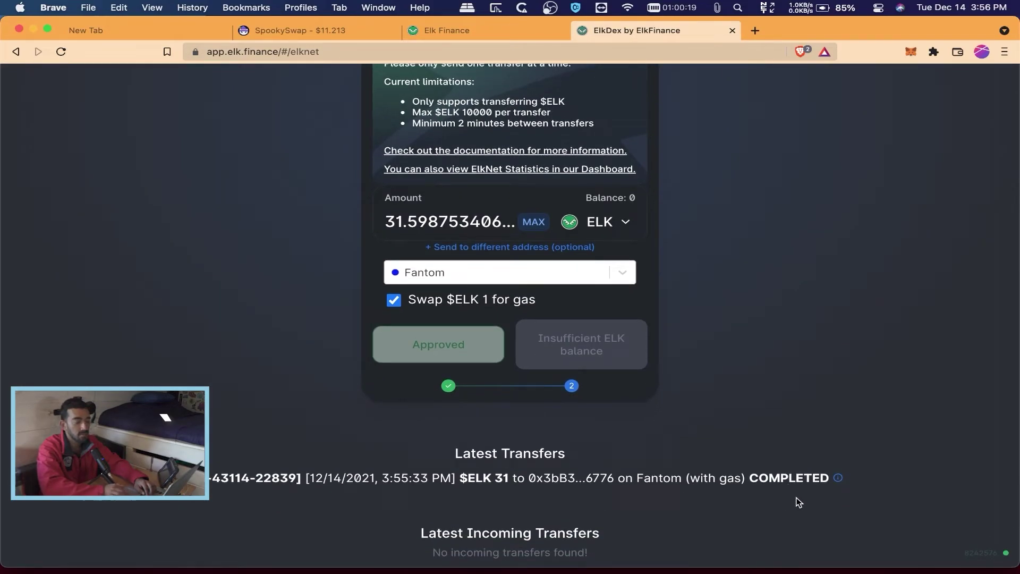
pyautogui.scroll(5, 796, 496)
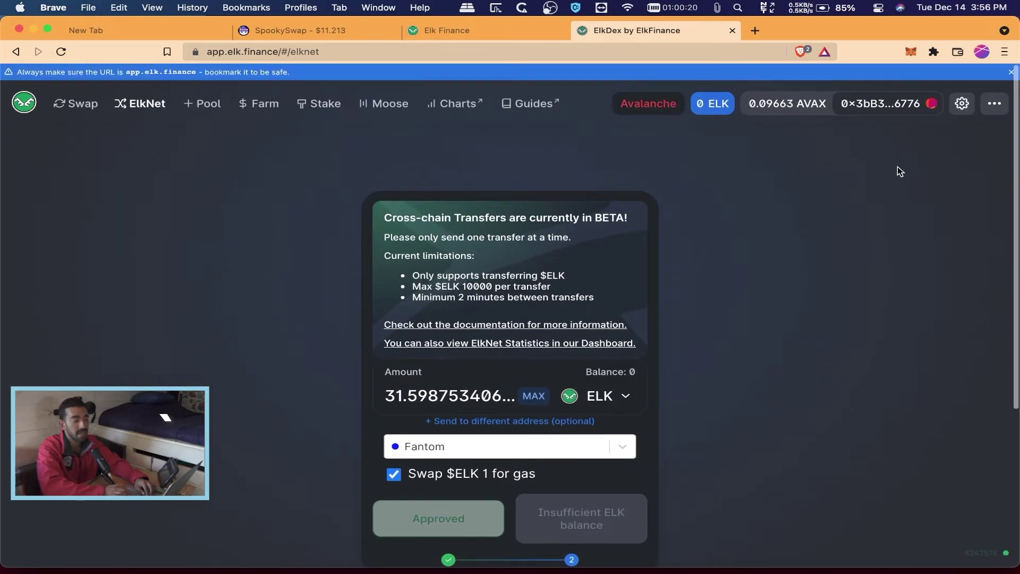
# Switch MetaMask to Fantom Opera and verify the 1.7457 FTM and 30 ELK balances
pyautogui.click(910, 52)
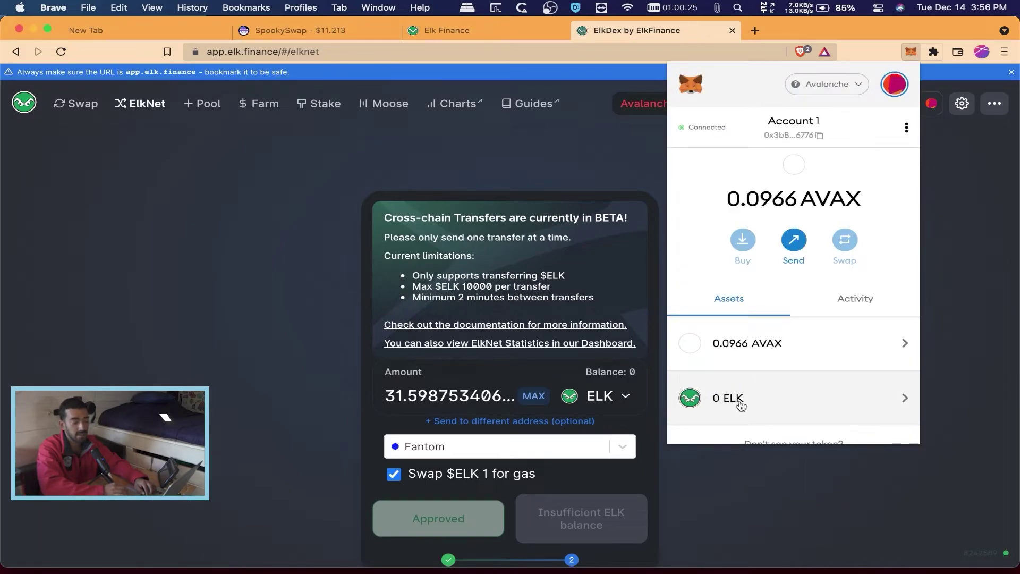
pyautogui.click(838, 85)
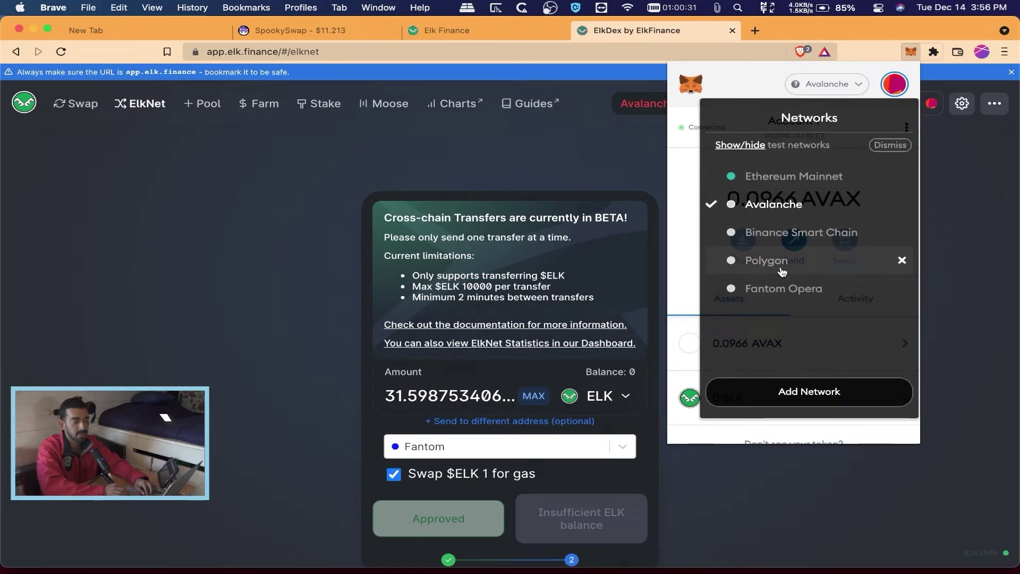
pyautogui.click(794, 287)
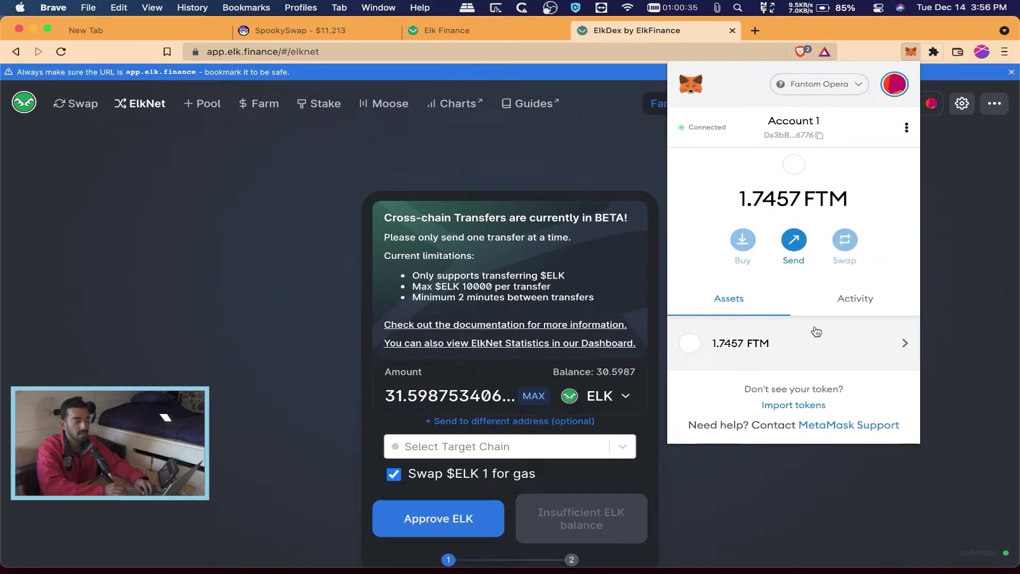
pyautogui.click(844, 299)
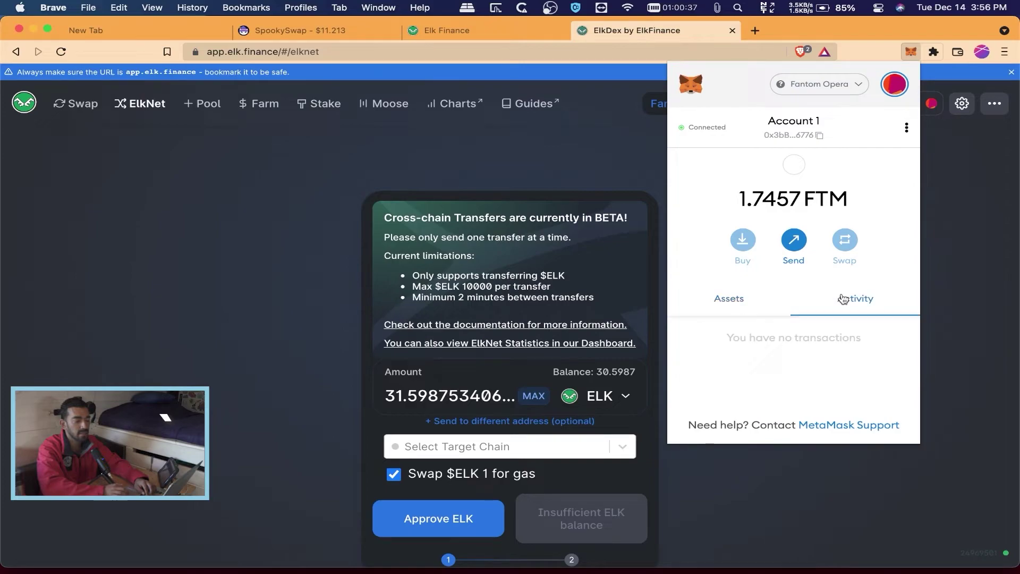
pyautogui.click(728, 298)
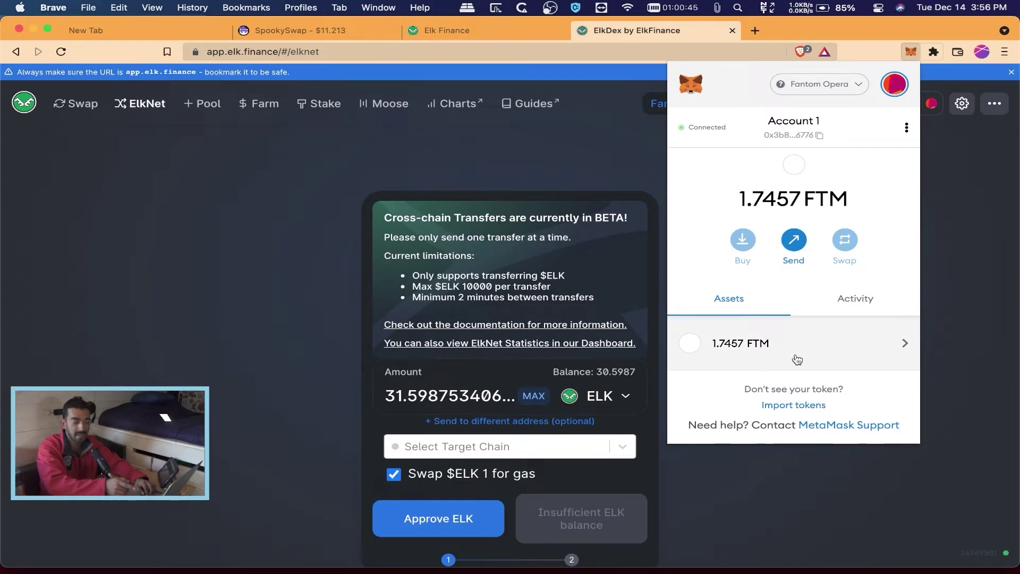
pyautogui.click(715, 504)
pyautogui.scroll(-5, 715, 505)
pyautogui.scroll(5, 717, 507)
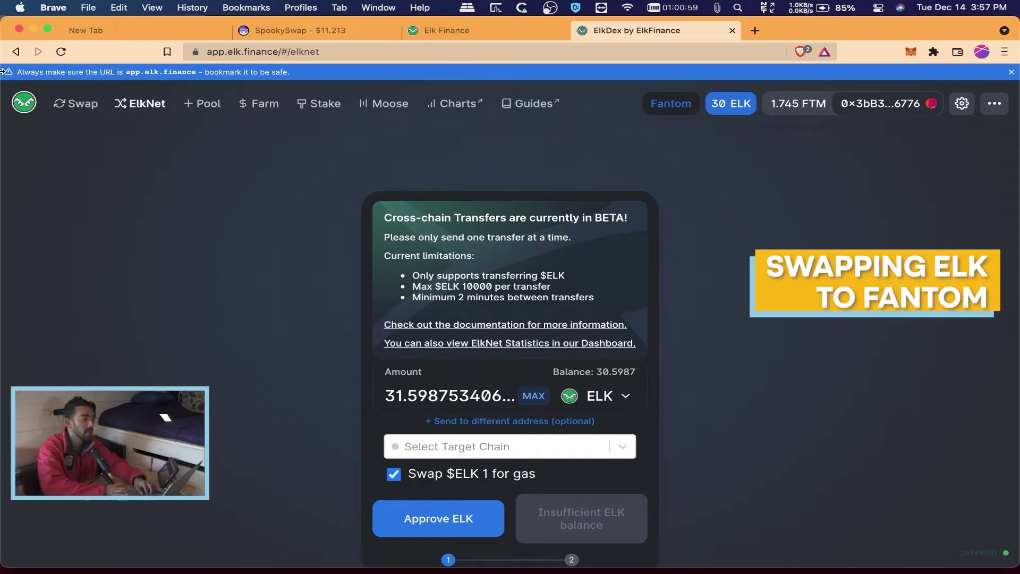
# On the Swap page, set up a swap of the full 30.5987 ELK balance for FTM
pyautogui.click(85, 106)
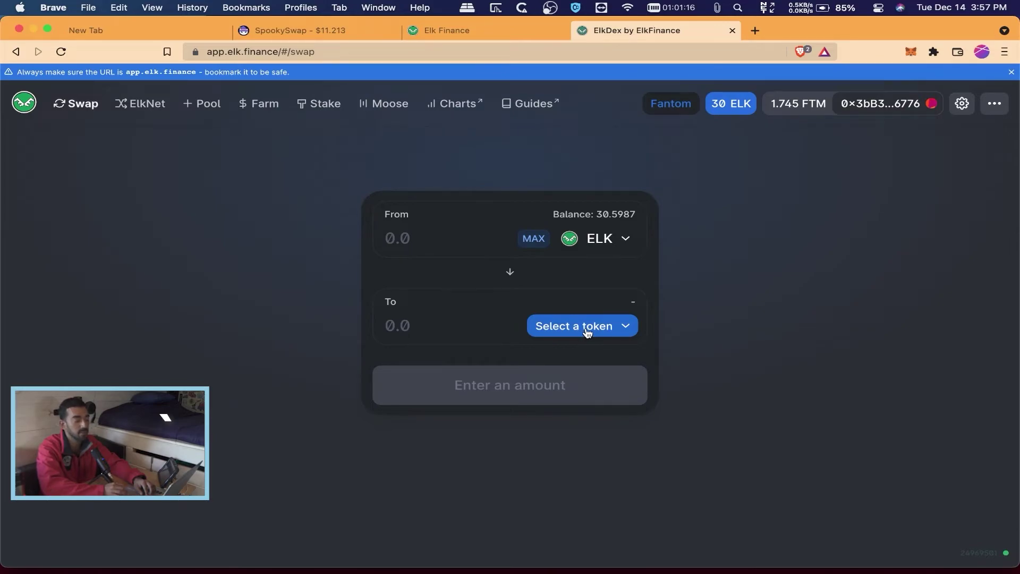
pyautogui.click(588, 326)
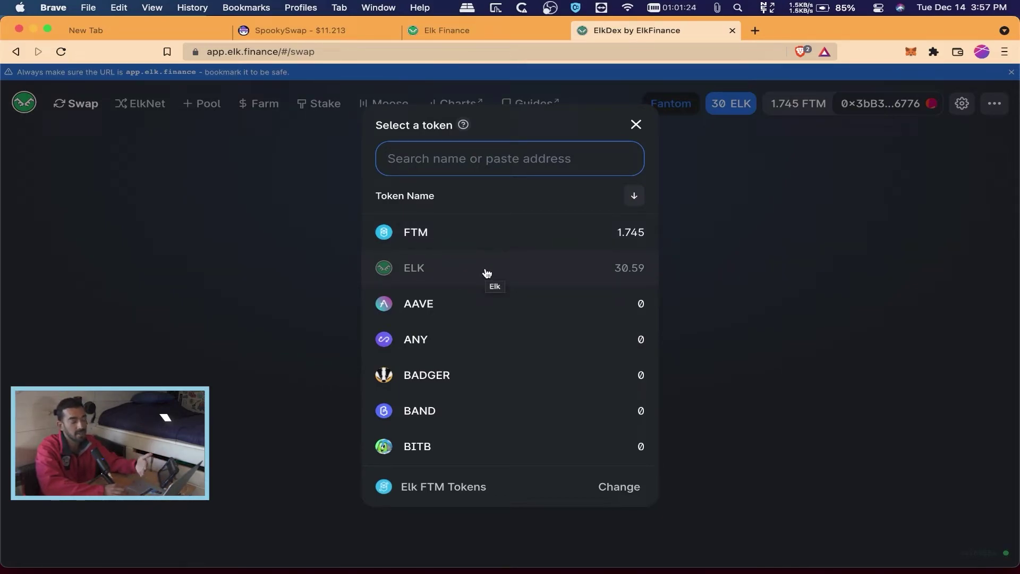
pyautogui.click(462, 238)
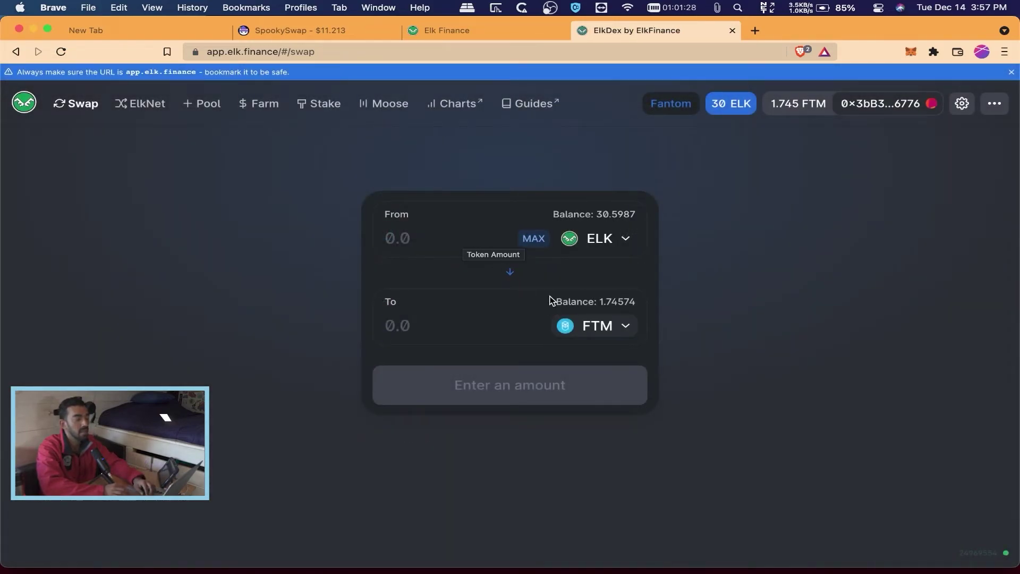
pyautogui.click(534, 238)
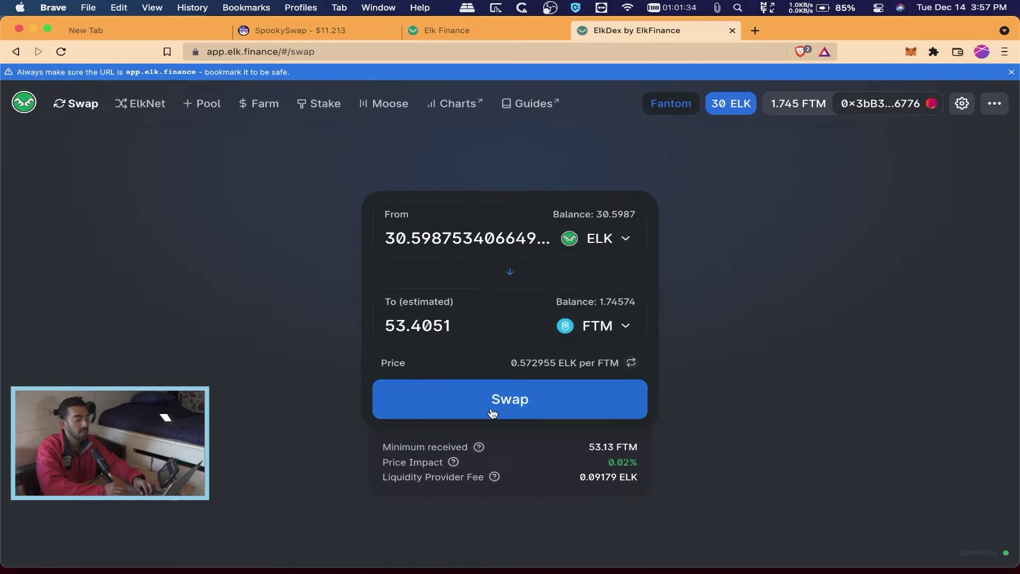
# Attempt the ~53.4051 FTM swap, which errors because ELK needs approval, and dismiss the error
pyautogui.click(511, 406)
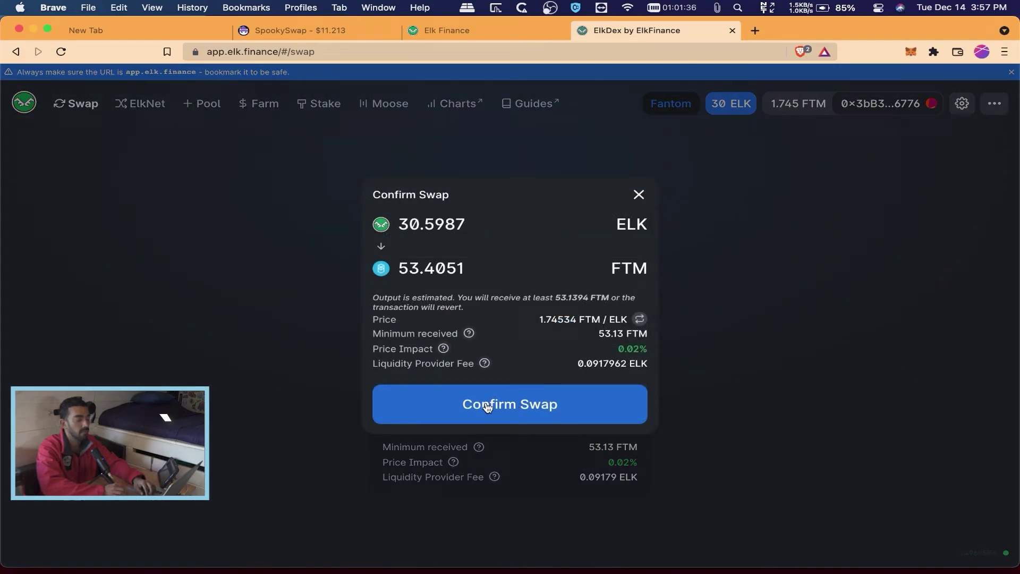
pyautogui.click(517, 407)
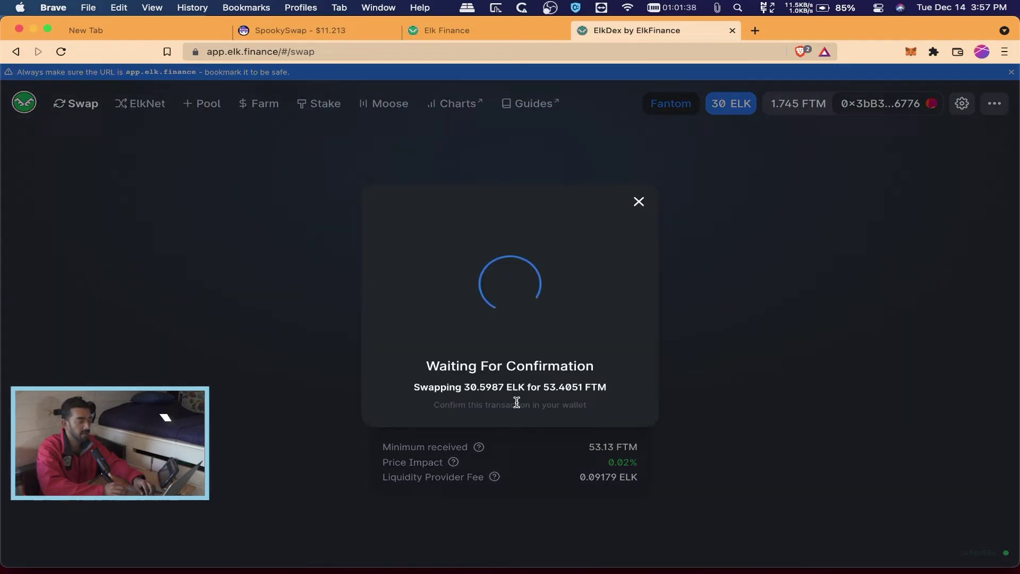
pyautogui.click(515, 401)
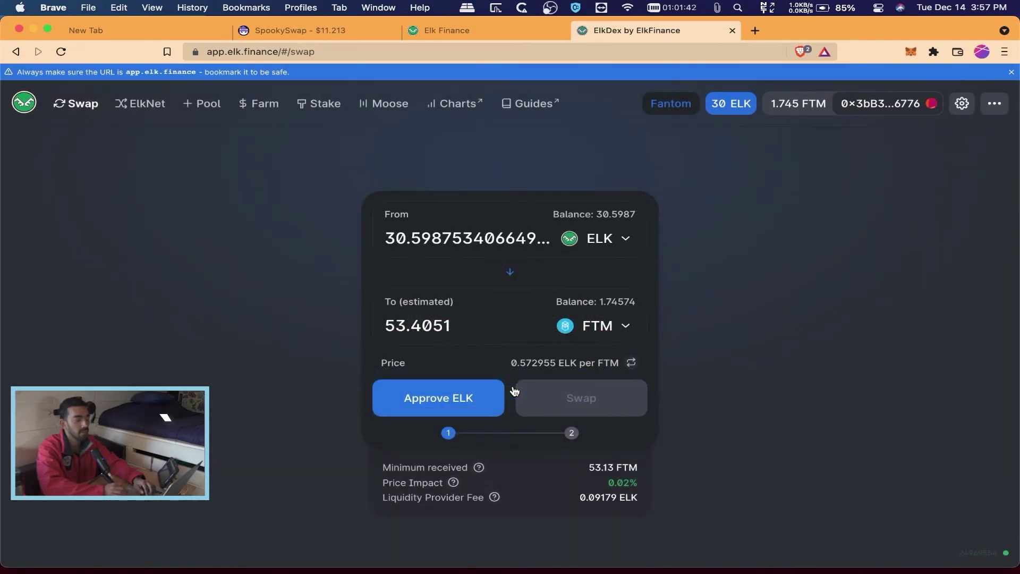
# Approve ELK spending for the exchange in MetaMask and dismiss the approval notification
pyautogui.click(461, 401)
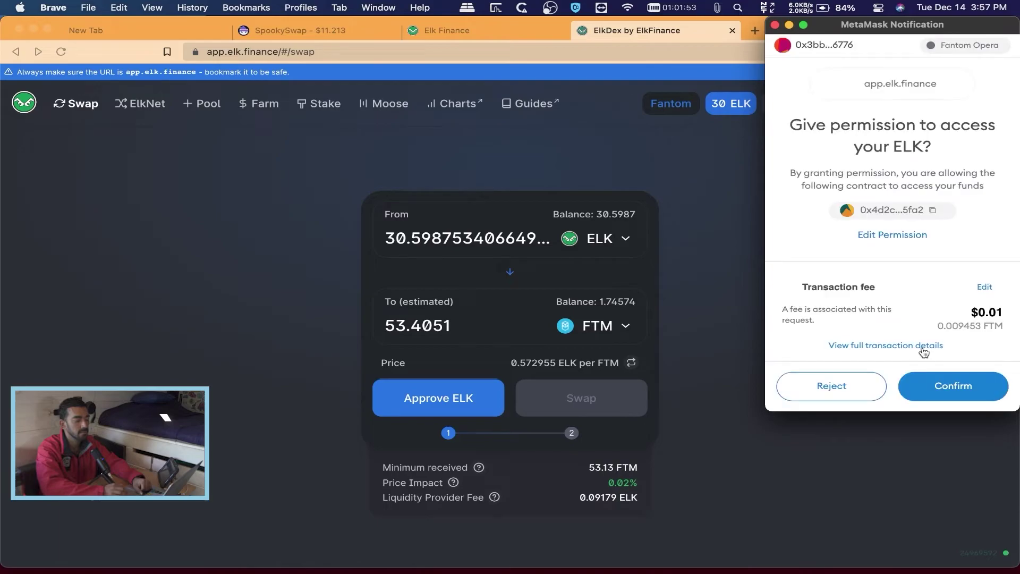
pyautogui.click(962, 386)
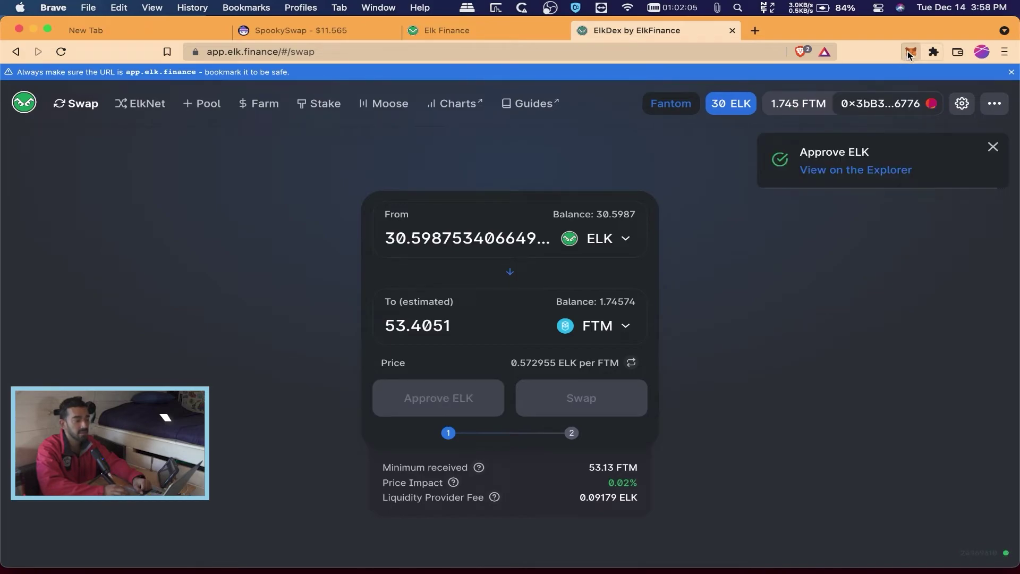
pyautogui.click(910, 53)
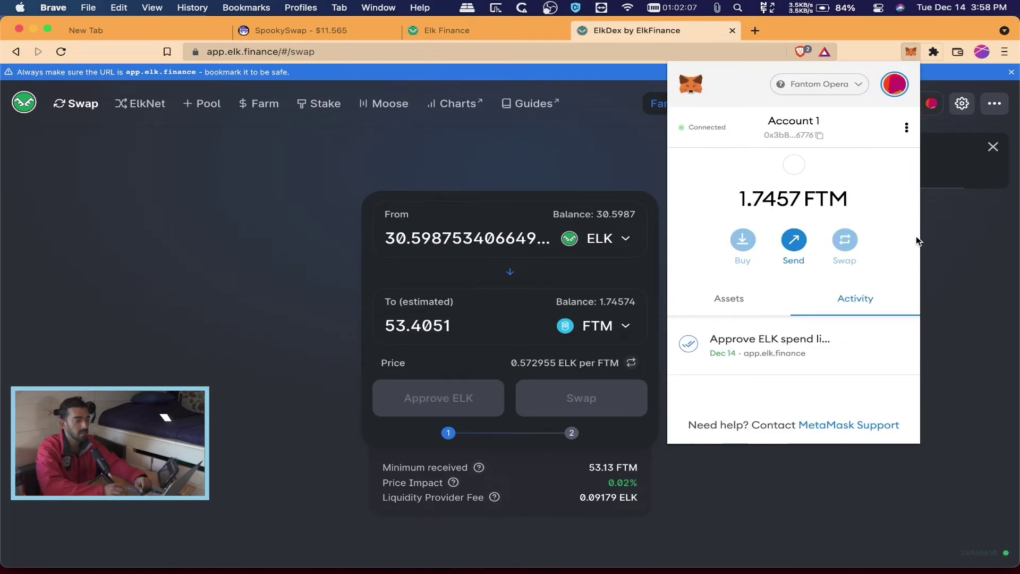
pyautogui.click(958, 251)
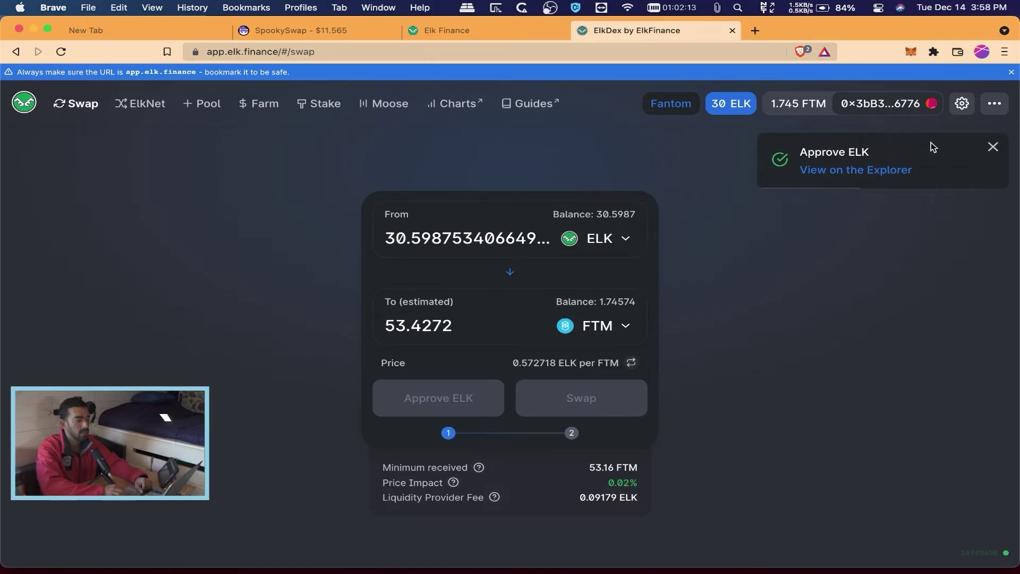
pyautogui.click(992, 149)
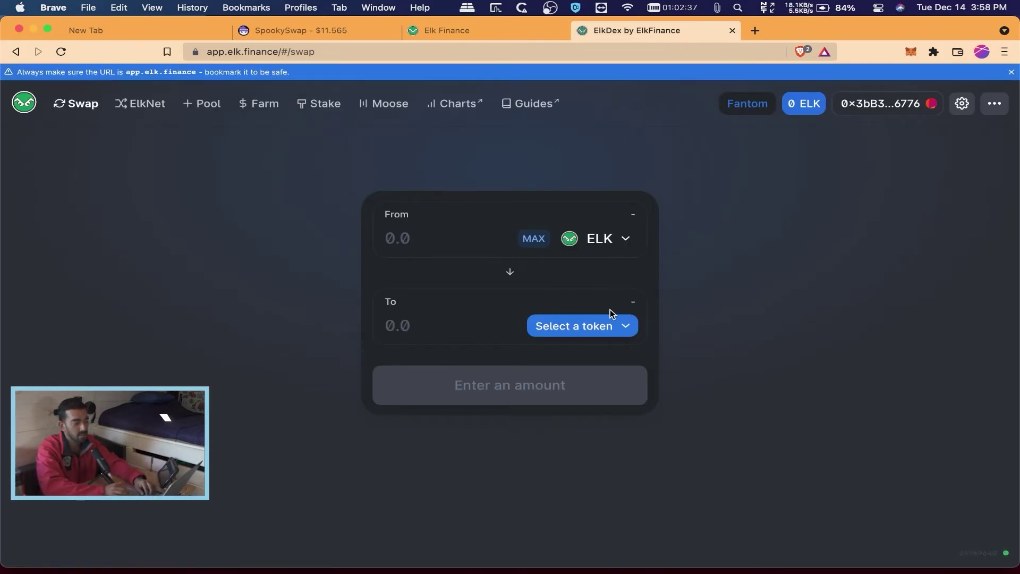
# Swap the full 30.5987 ELK for about 53.4272 FTM and sign it in MetaMask
pyautogui.click(598, 325)
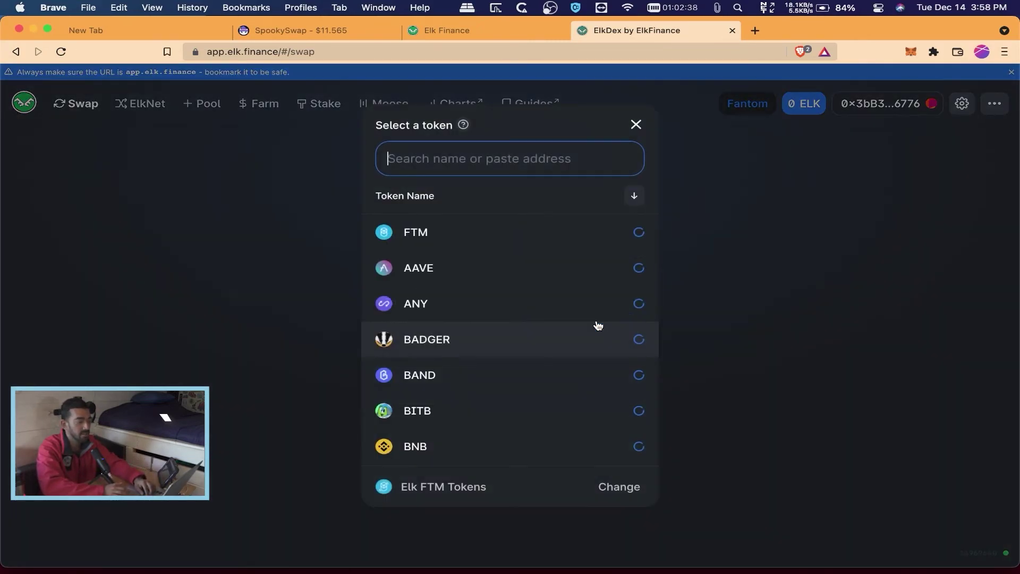
pyautogui.click(435, 231)
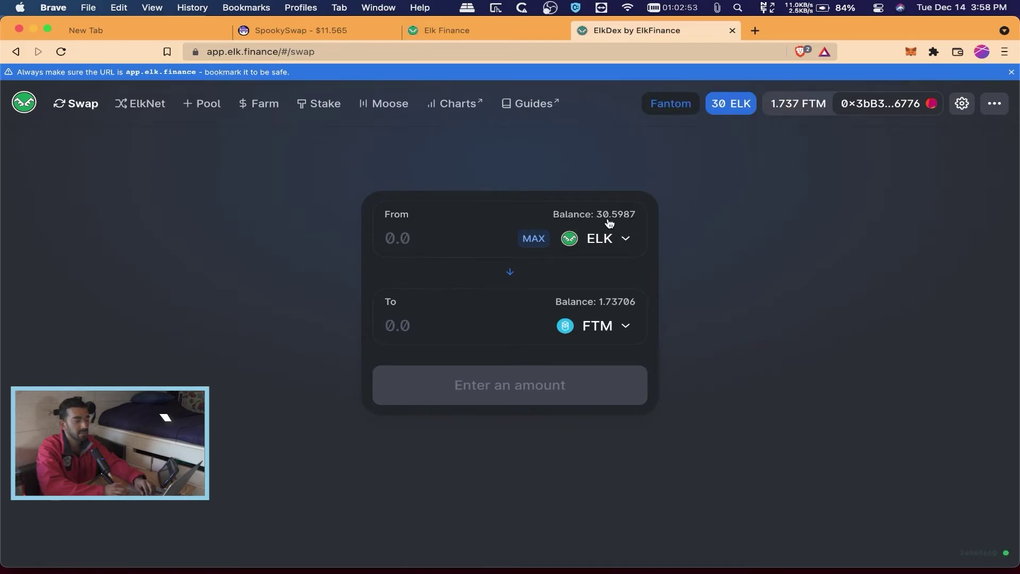
pyautogui.click(533, 236)
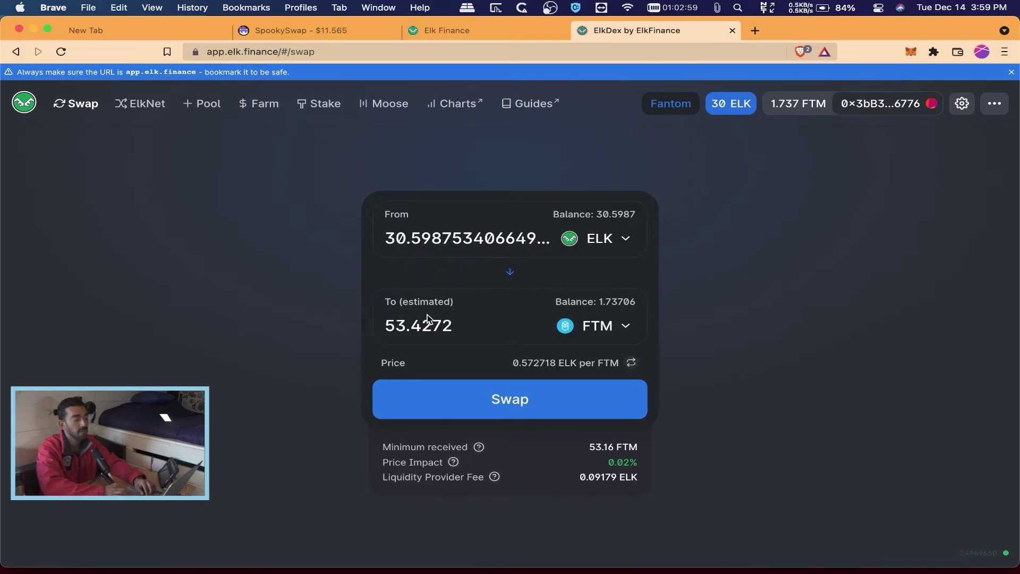
pyautogui.click(523, 405)
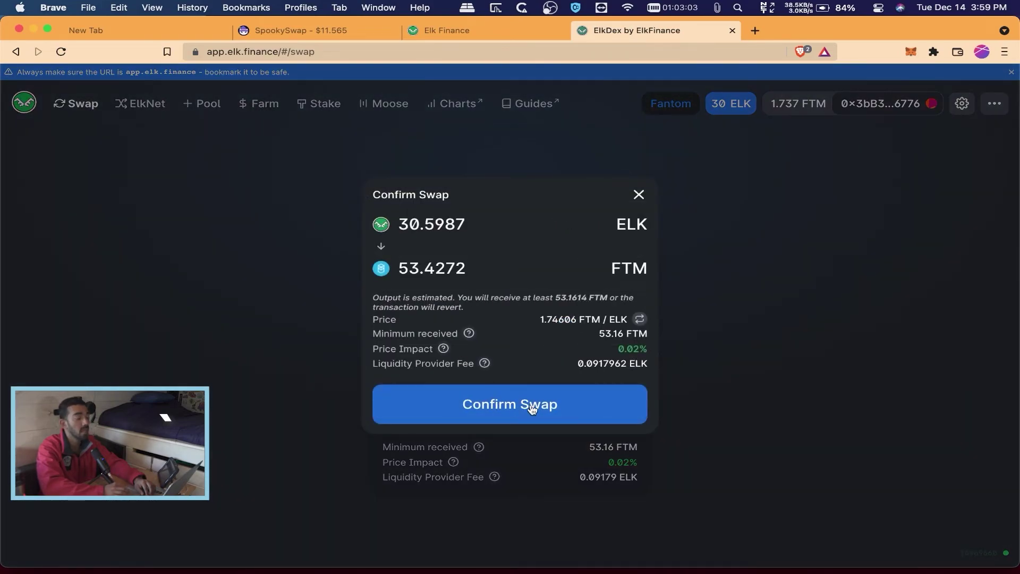
pyautogui.click(532, 408)
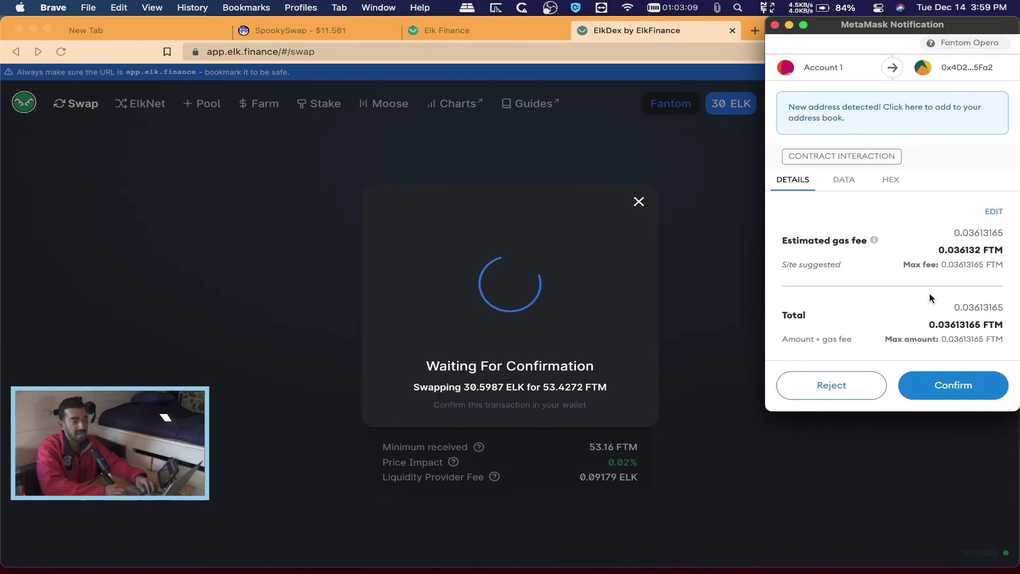
pyautogui.click(940, 387)
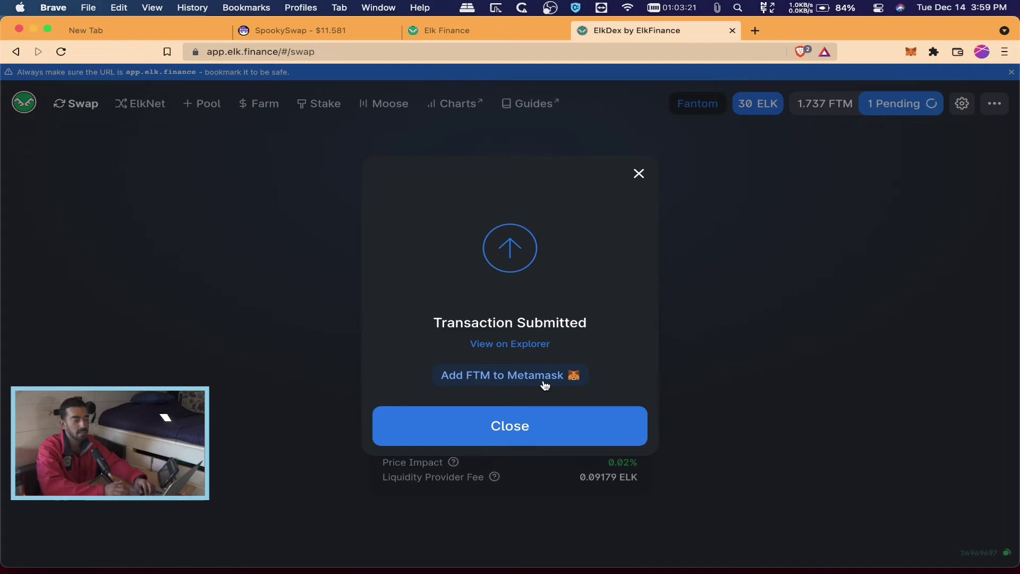
# Close the submission notice and view MetaMask assets showing 55.139 FTM and 0 ELK
pyautogui.click(528, 423)
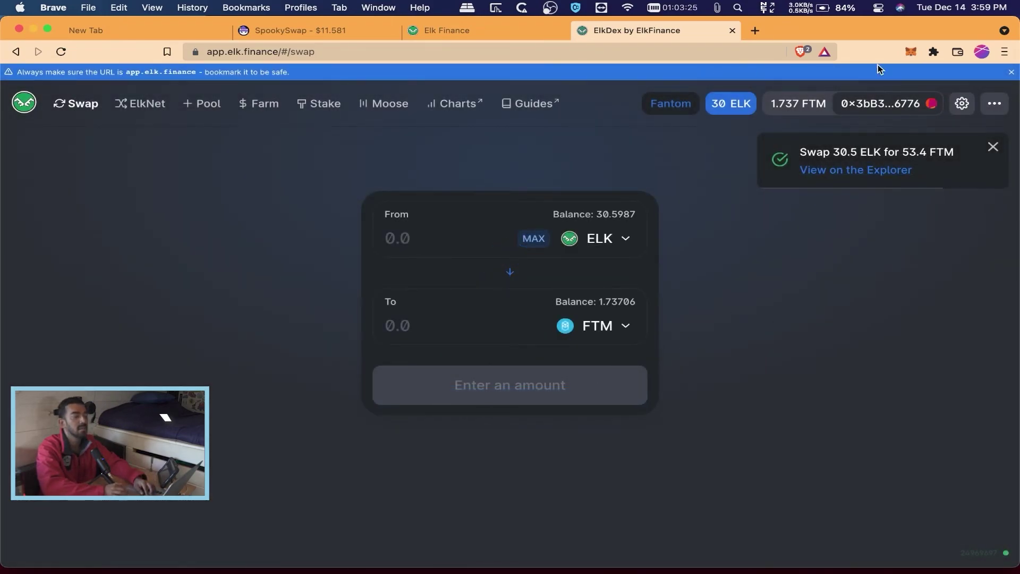
pyautogui.click(912, 52)
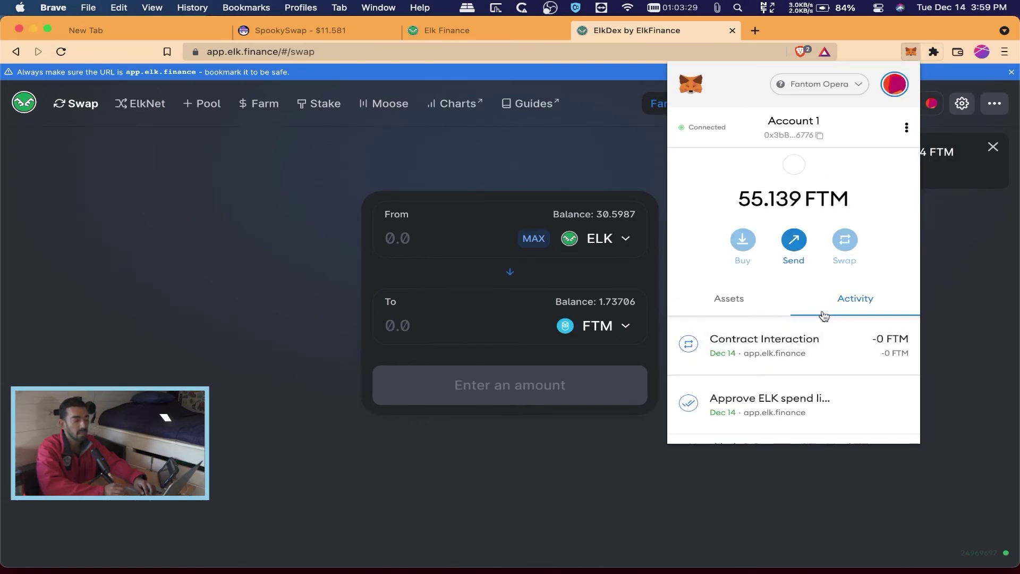
pyautogui.click(741, 298)
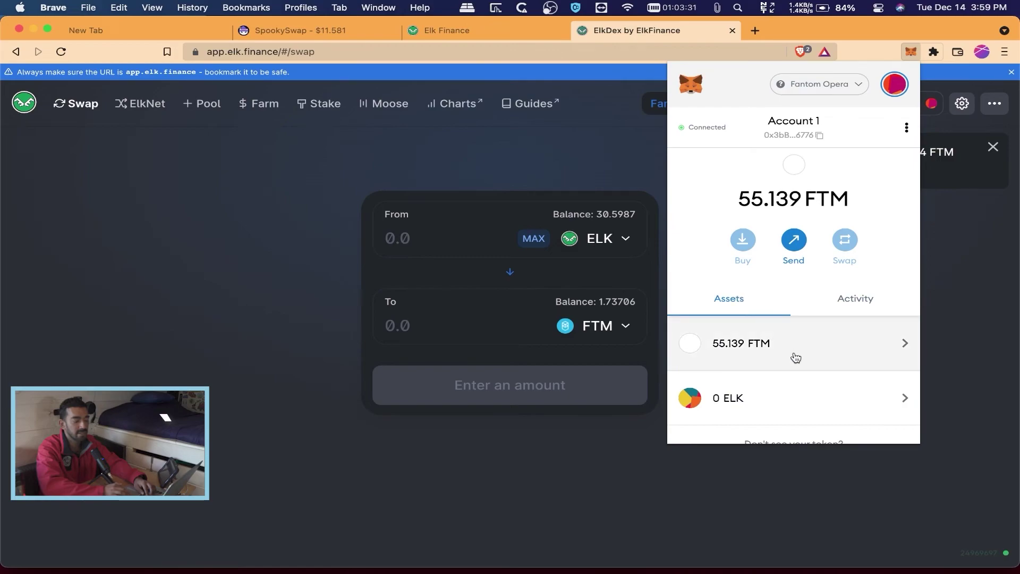
pyautogui.scroll(-2, 821, 378)
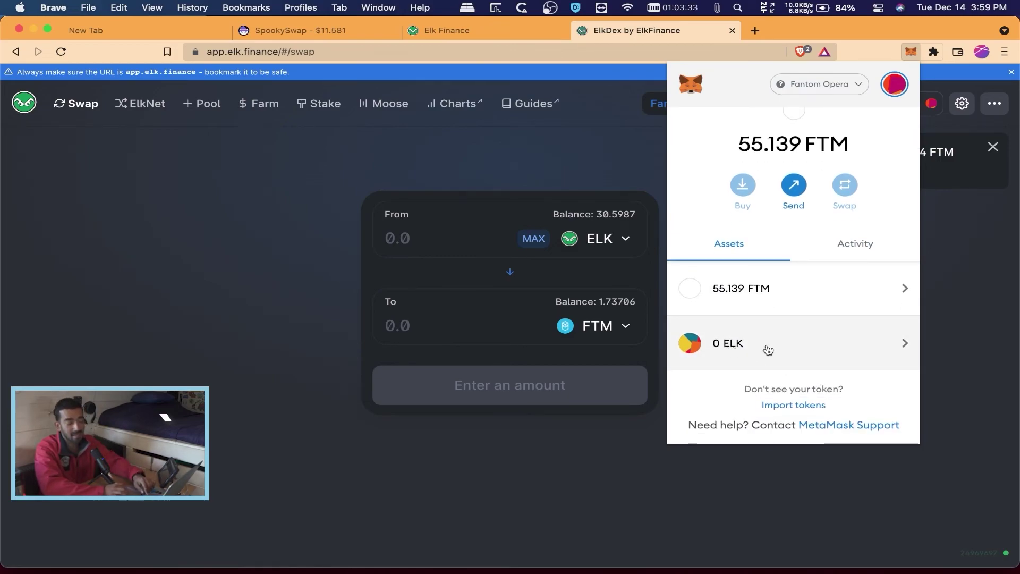